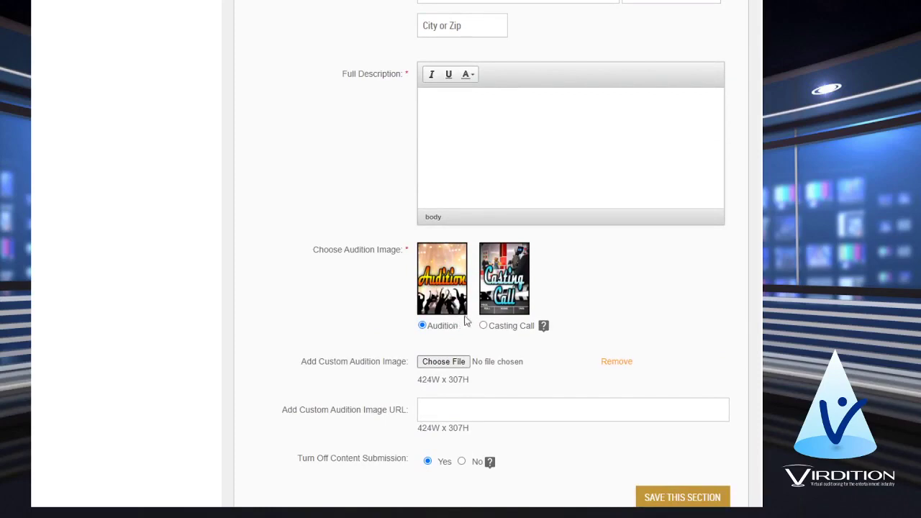
# Expand the Audition Management Option section of the new audition and set Add Audition Numbers to Yes
pyautogui.scroll(-3, 461, 321)
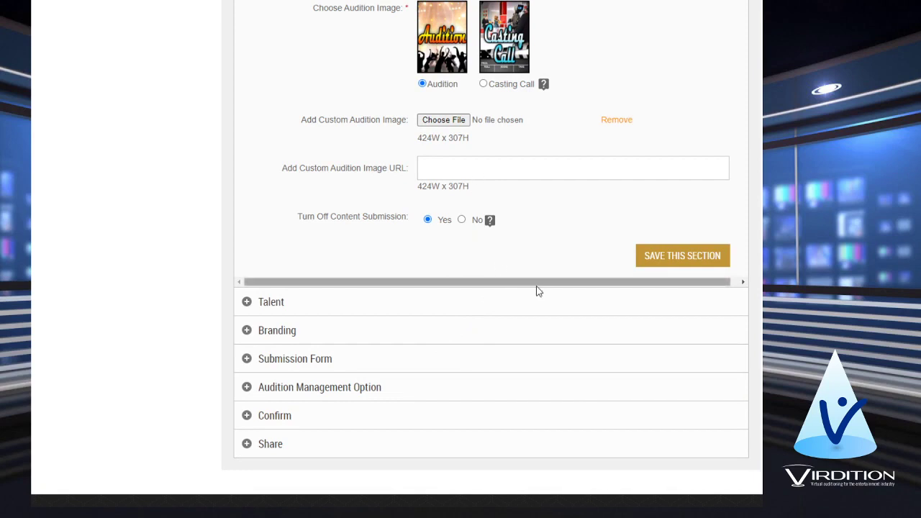
pyautogui.click(349, 389)
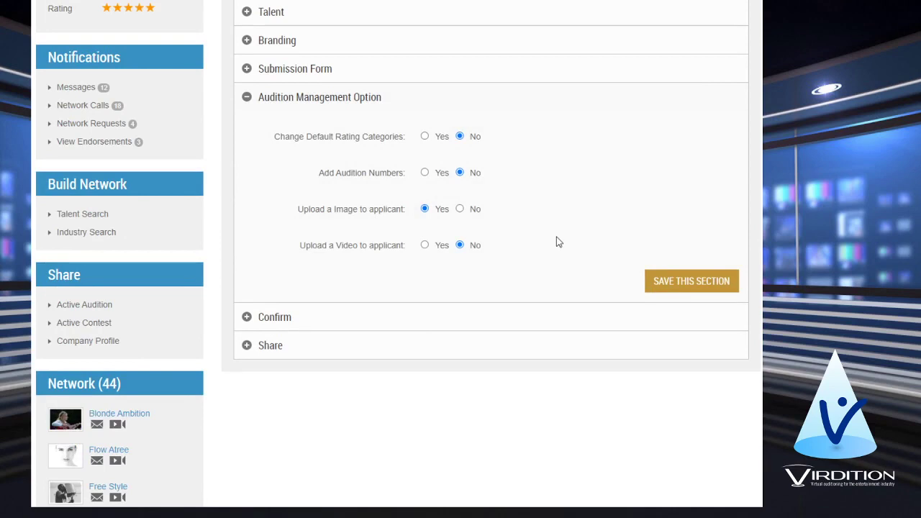
pyautogui.scroll(3, 559, 241)
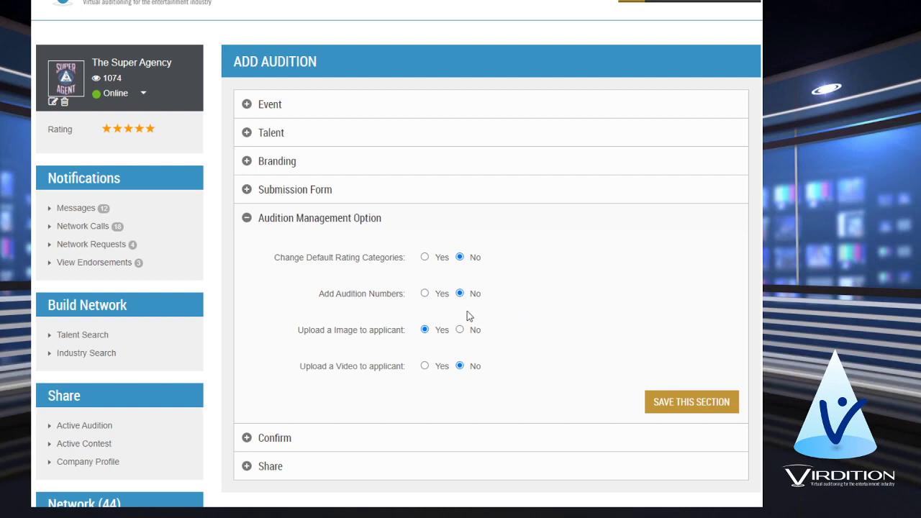
pyautogui.click(425, 294)
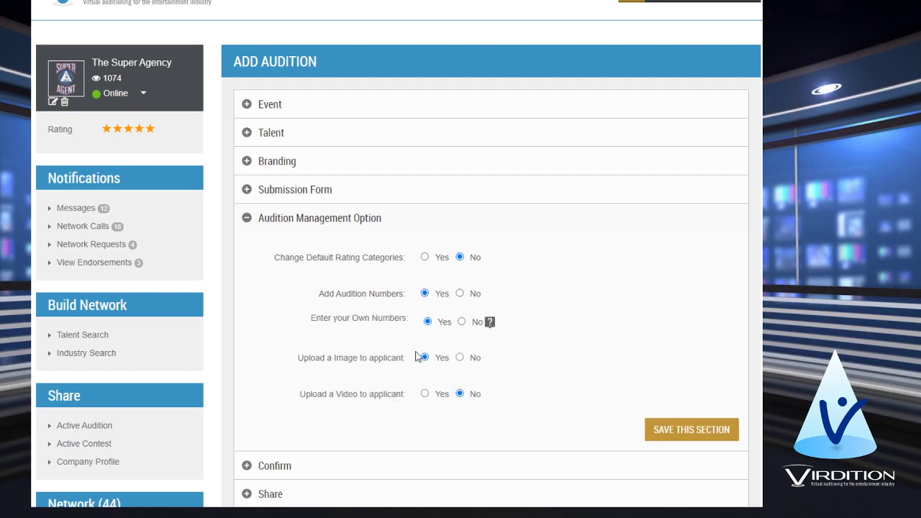
pyautogui.click(460, 294)
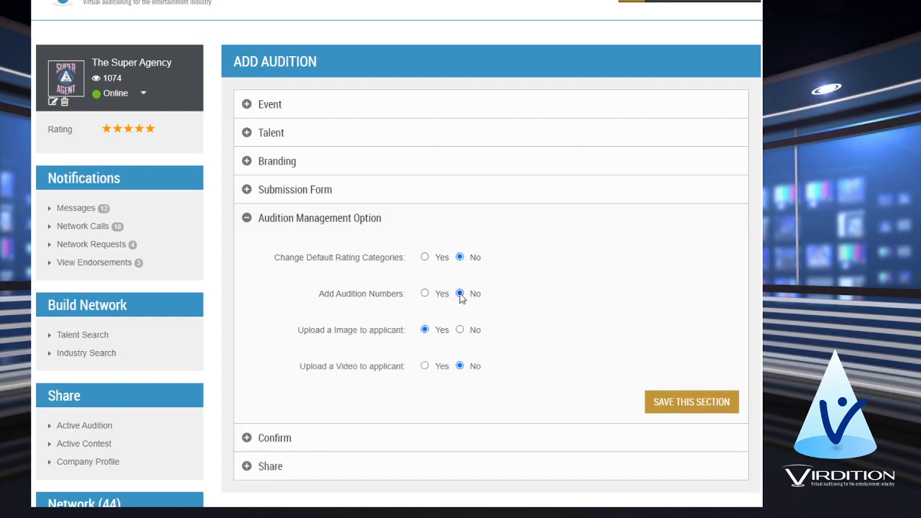
pyautogui.click(425, 294)
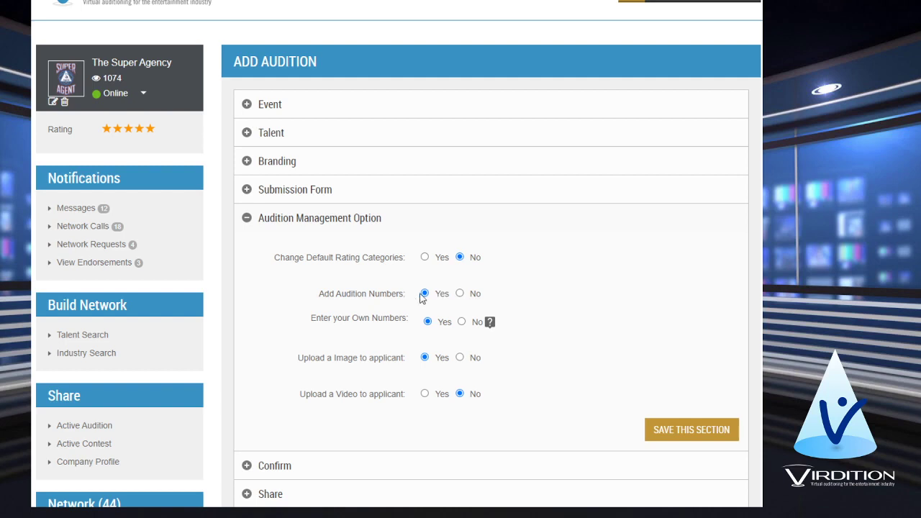
pyautogui.scroll(-1, 423, 335)
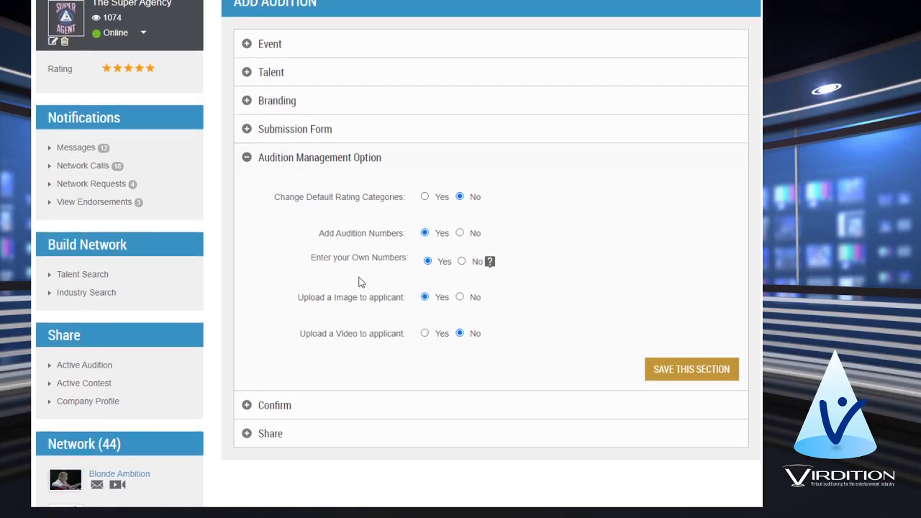
# Set Enter your Own Numbers to No, start the number sequence at 1000, and allow uploading a video to the applicant
pyautogui.click(461, 262)
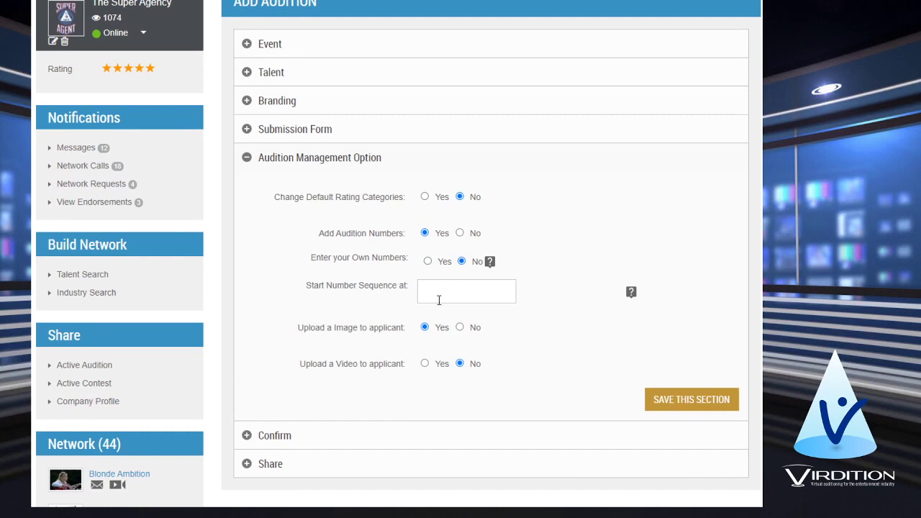
pyautogui.click(428, 261)
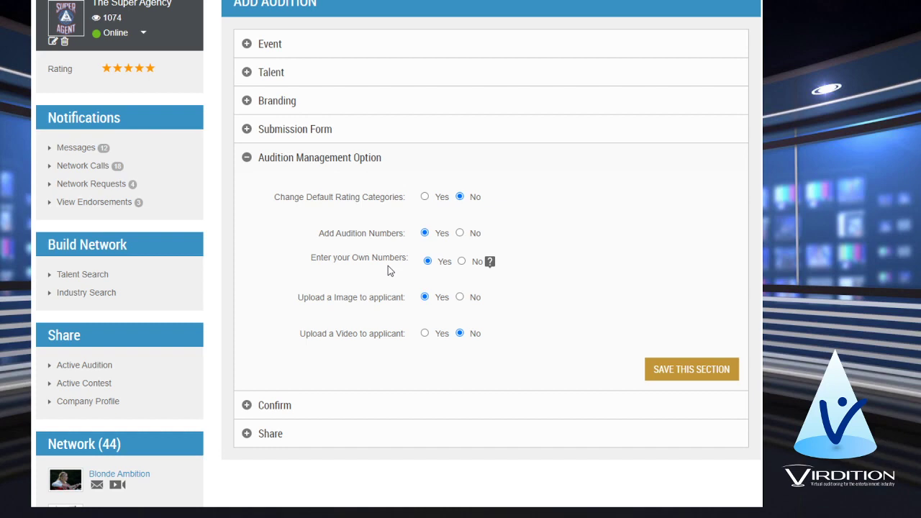
pyautogui.click(462, 262)
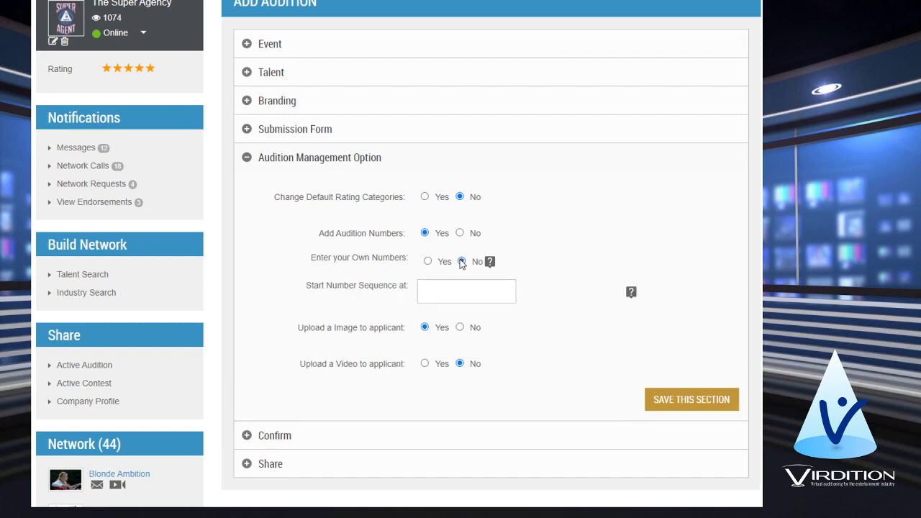
pyautogui.click(438, 289)
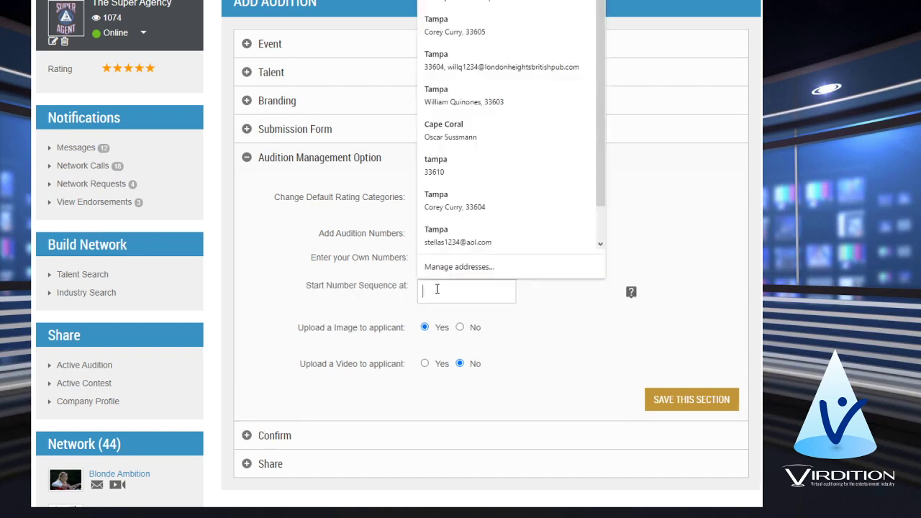
pyautogui.click(559, 305)
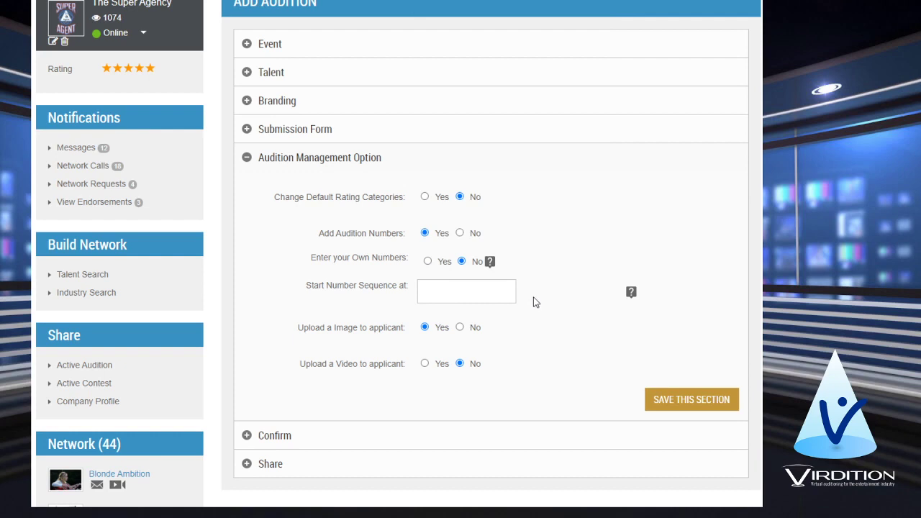
pyautogui.click(459, 293)
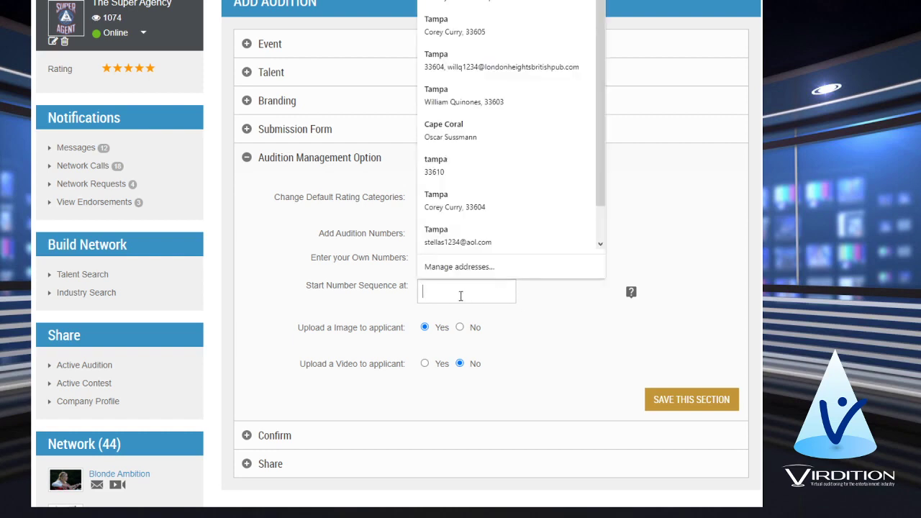
pyautogui.write('1000')
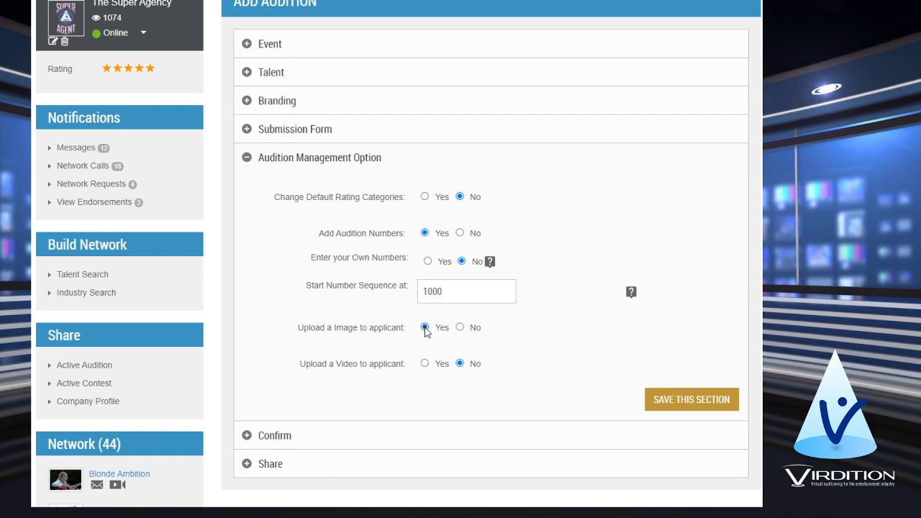
pyautogui.click(424, 364)
# Go to the list of existing auditions and open the "1-Making My Band" audition for editing
pyautogui.scroll(1, 502, 418)
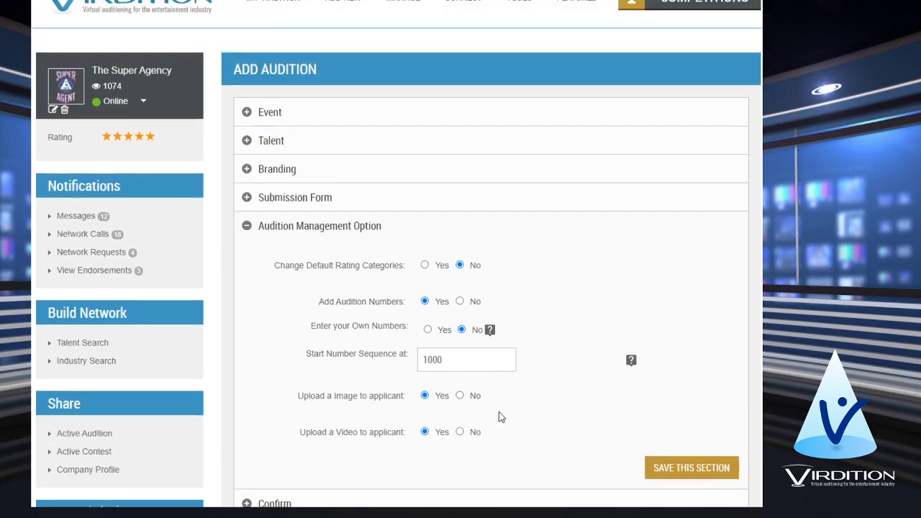
pyautogui.scroll(1, 502, 417)
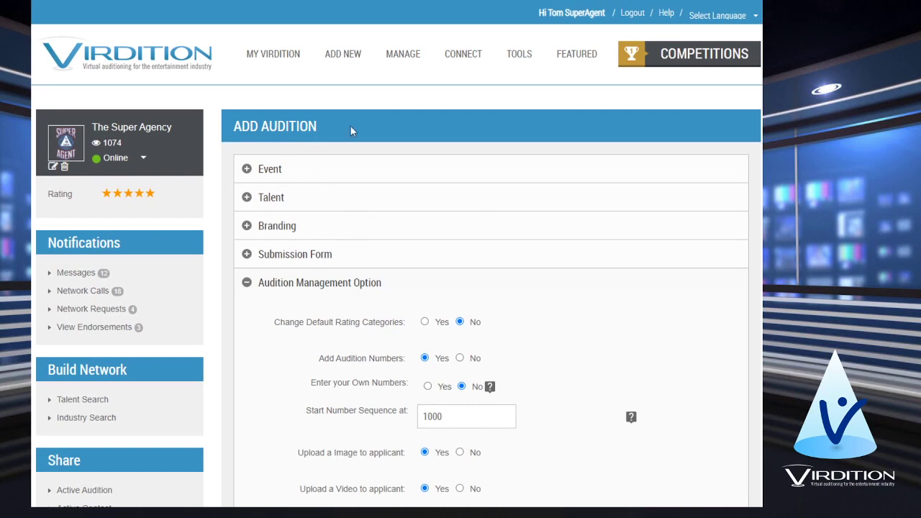
pyautogui.moveTo(393, 58)
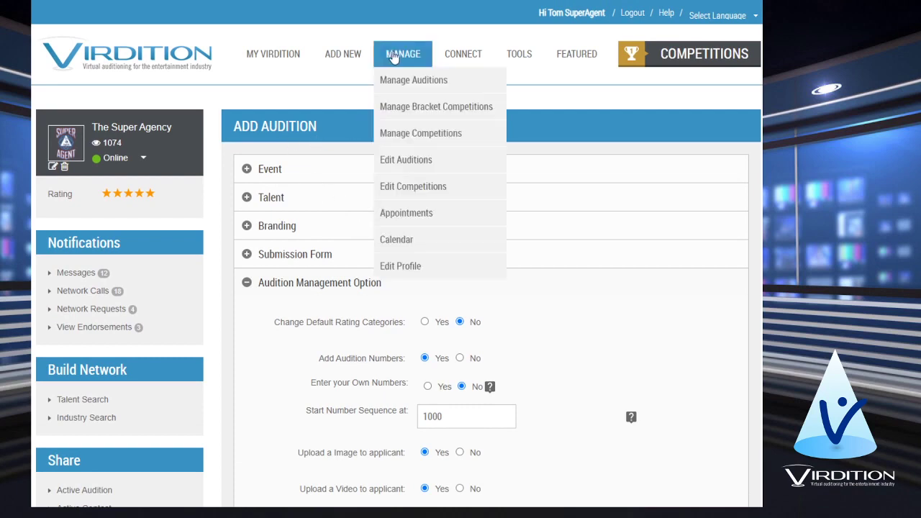
pyautogui.click(408, 165)
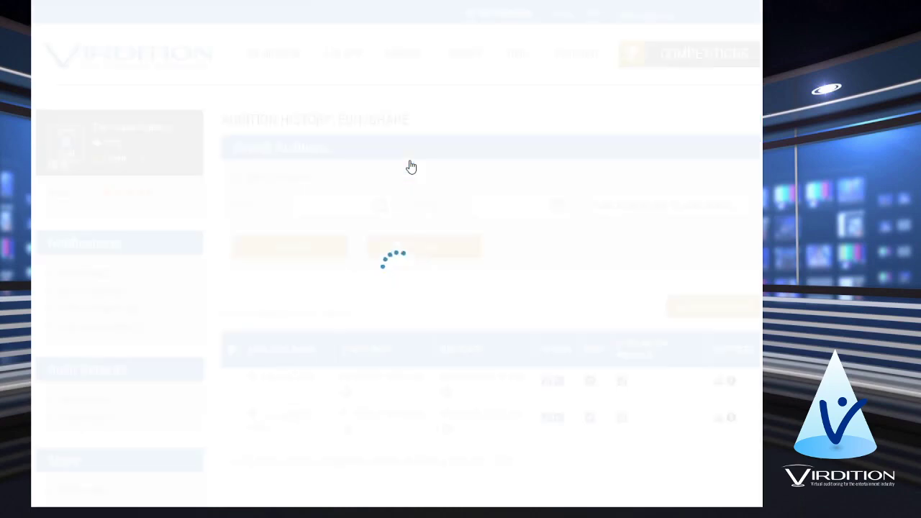
pyautogui.scroll(-1, 449, 370)
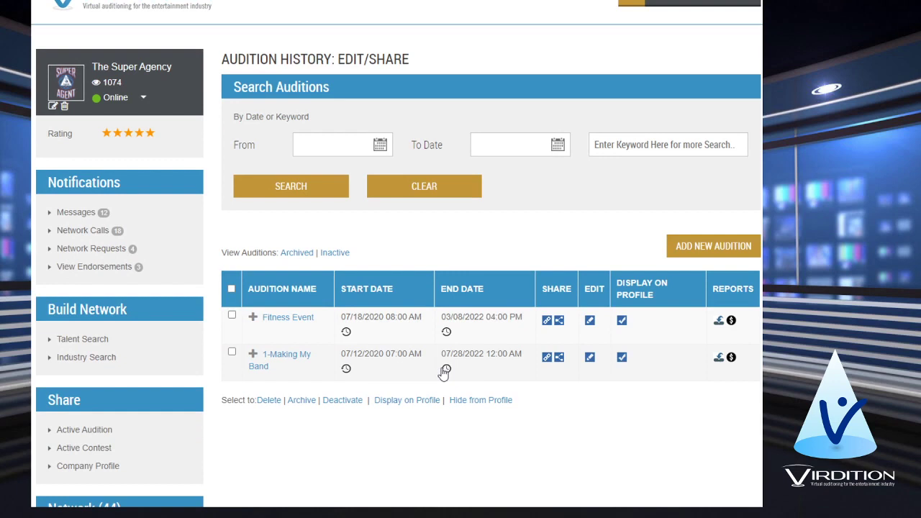
pyautogui.click(590, 358)
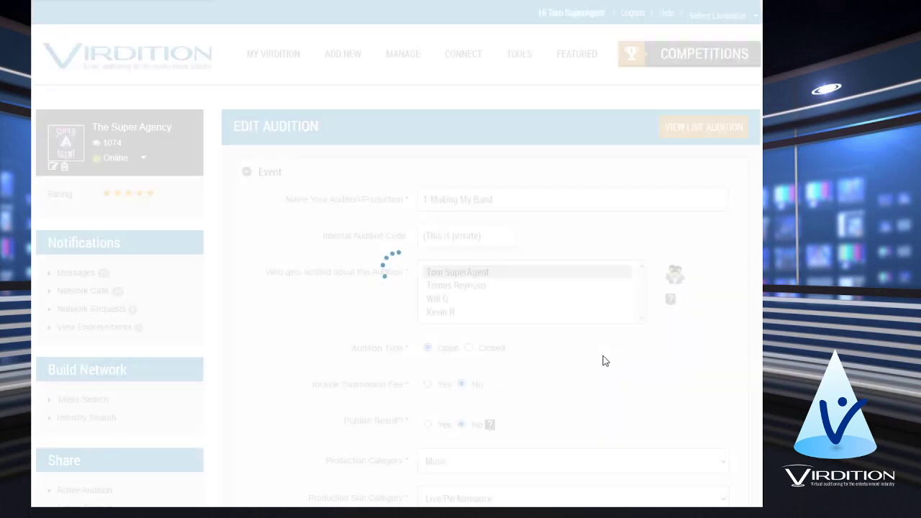
# Select the first listed contact as the one notified about the audition and choose Open as the audition type
pyautogui.scroll(-3, 599, 355)
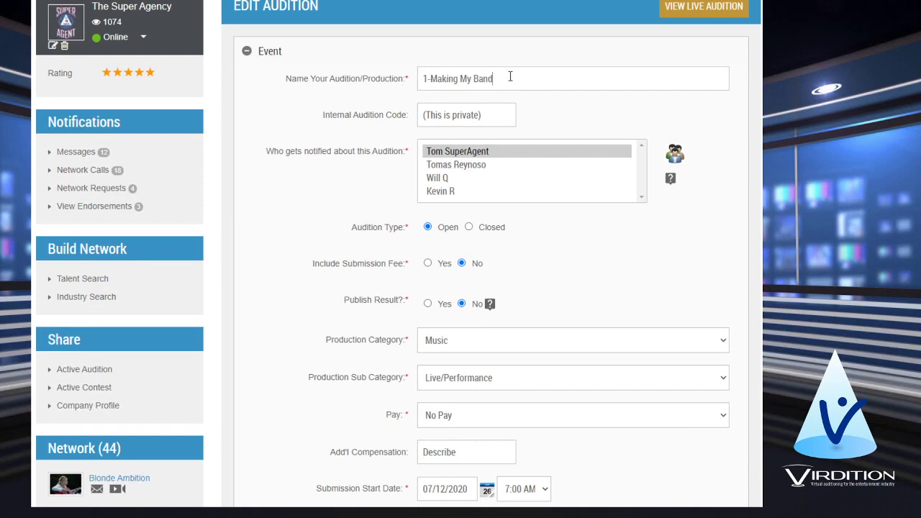
pyautogui.click(456, 166)
pyautogui.click(468, 152)
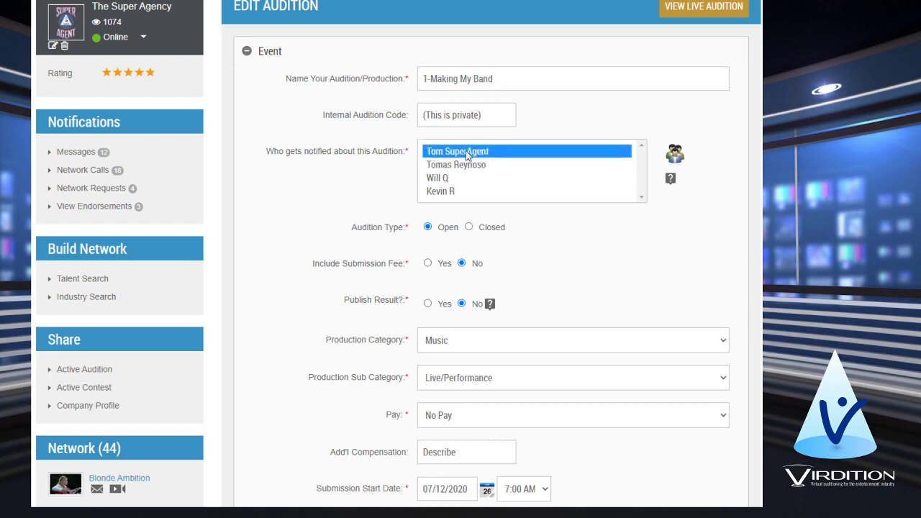
pyautogui.scroll(-3, 445, 208)
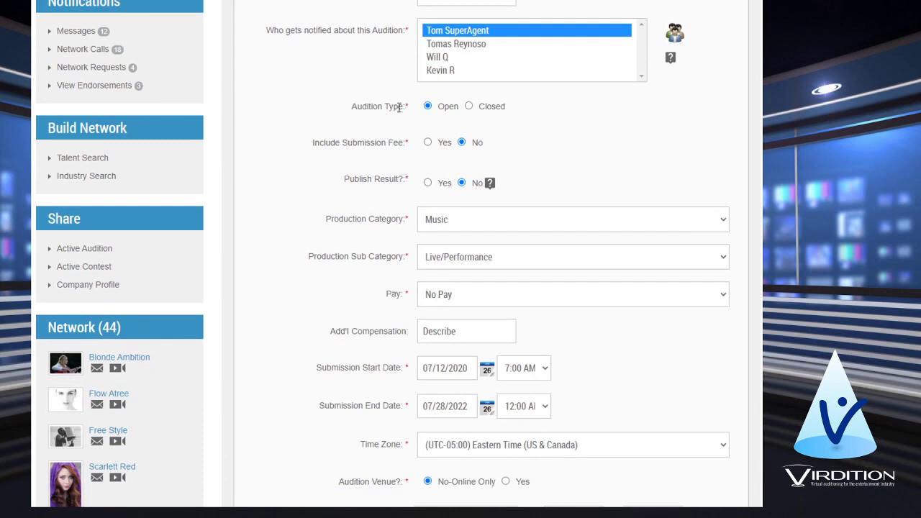
pyautogui.click(428, 106)
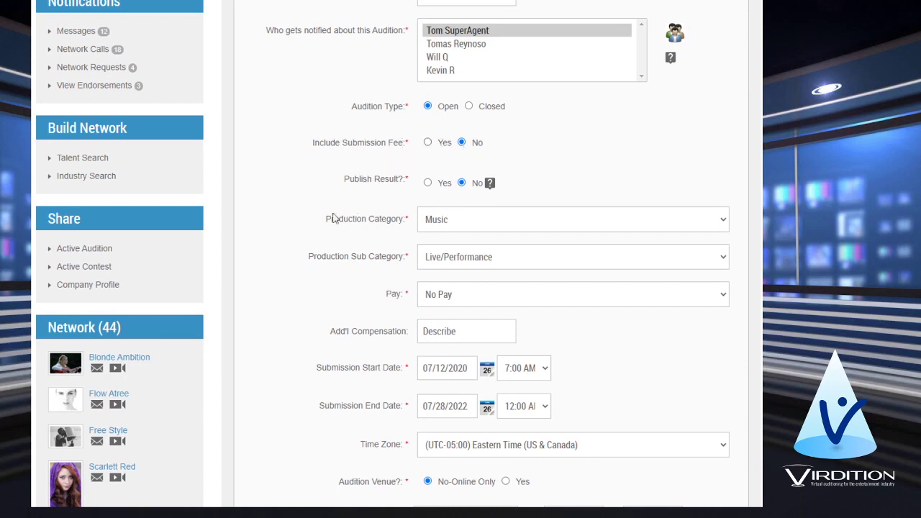
# Try including a submission fee for the audition and return the option to No
pyautogui.click(427, 143)
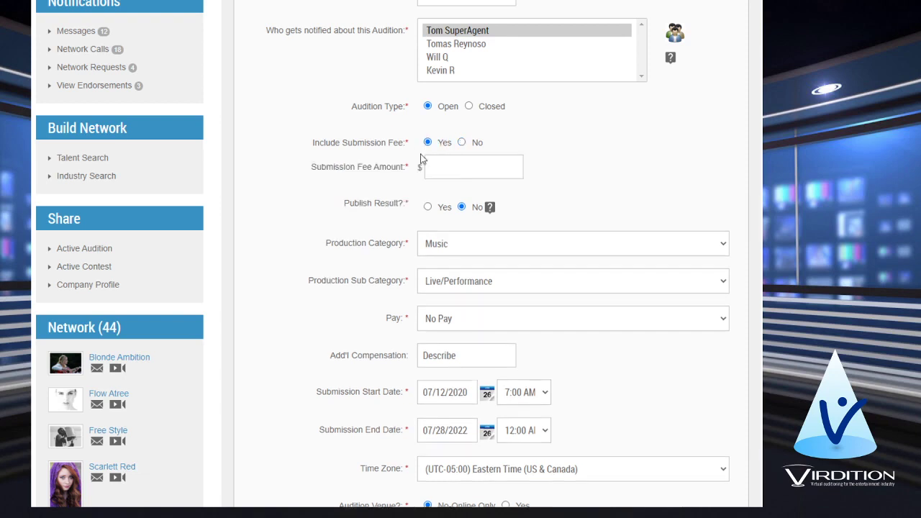
pyautogui.click(462, 143)
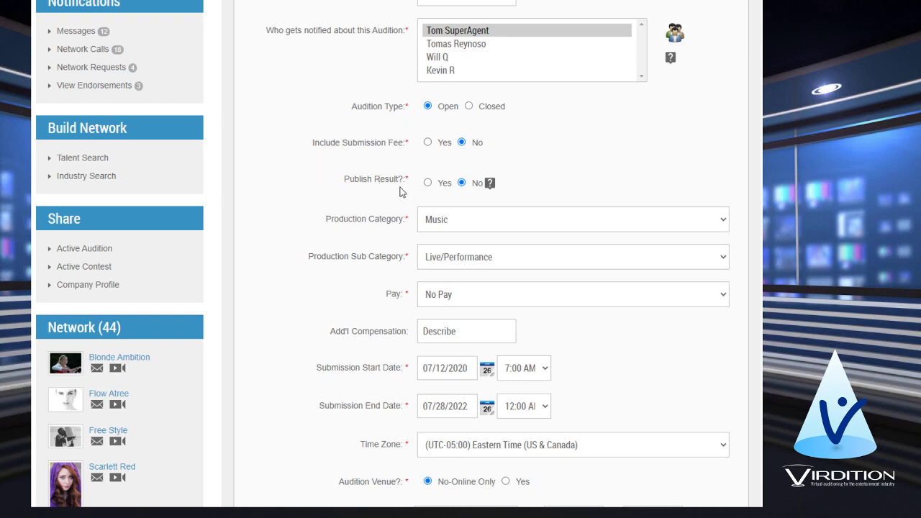
pyautogui.click(427, 142)
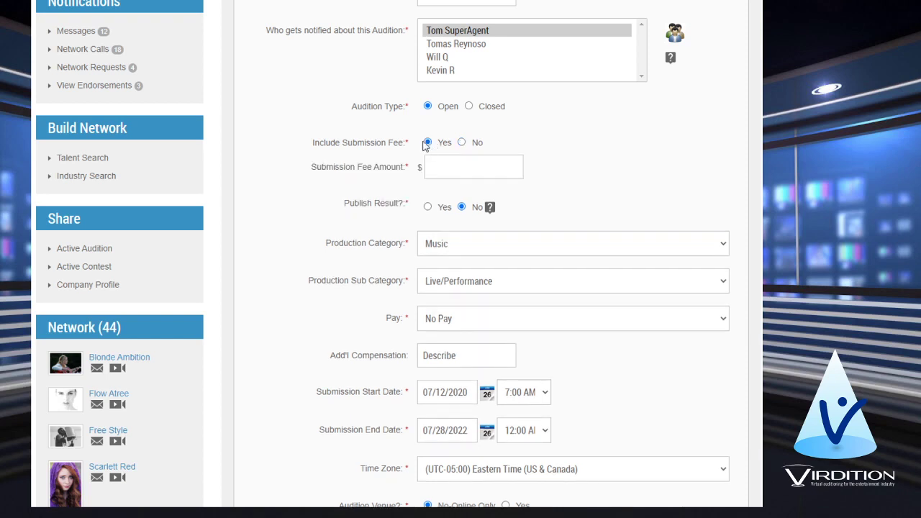
pyautogui.click(462, 142)
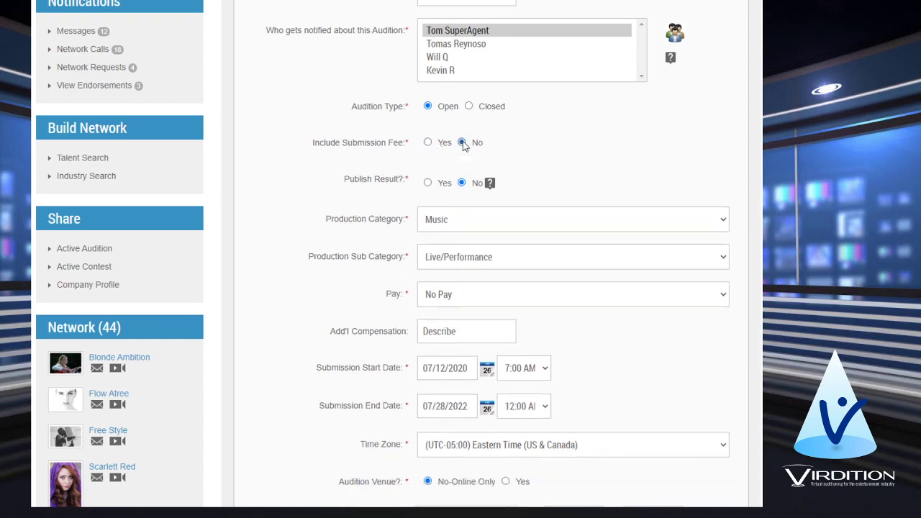
# Set Publish Result to Yes and Pay to Professional Pay, leaving the additional compensation empty
pyautogui.click(428, 184)
pyautogui.scroll(-2, 360, 238)
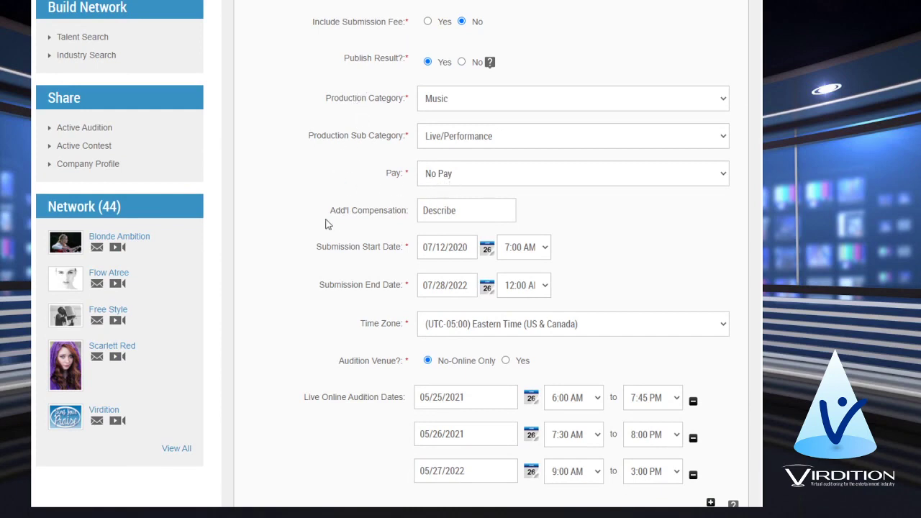
pyautogui.click(448, 181)
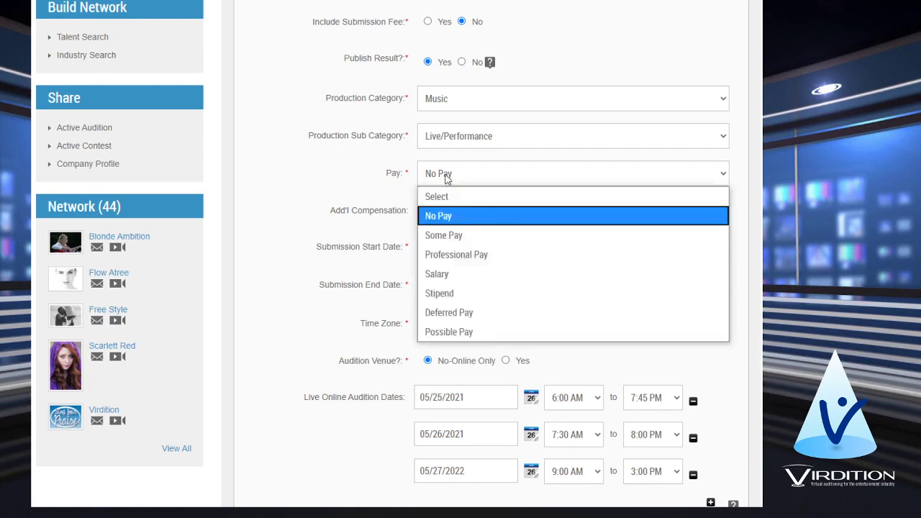
pyautogui.click(456, 255)
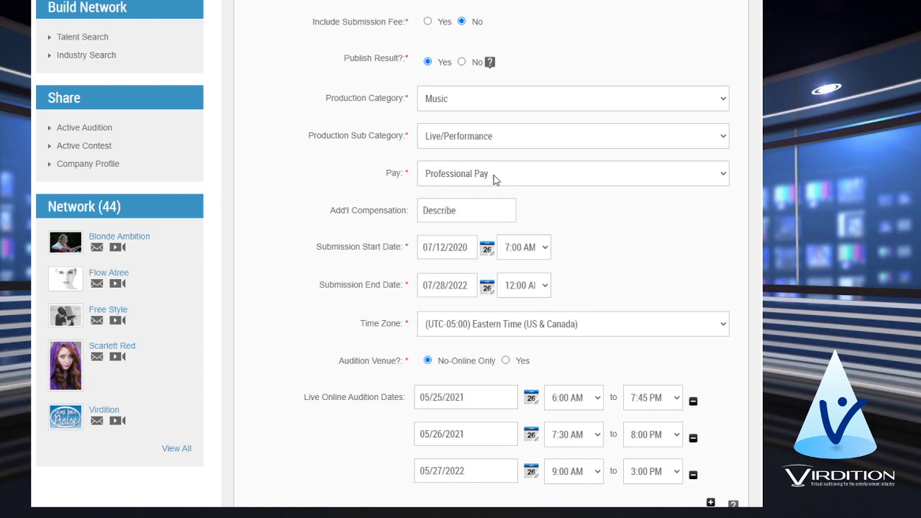
pyautogui.click(449, 212)
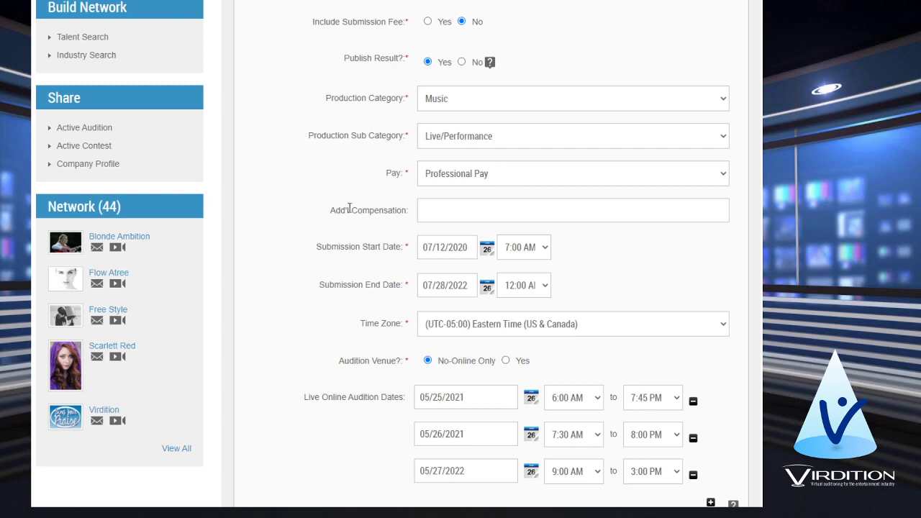
pyautogui.click(302, 182)
# Set Audition Venue to Yes so the audition takes a physical venue, date and address
pyautogui.scroll(-1, 382, 267)
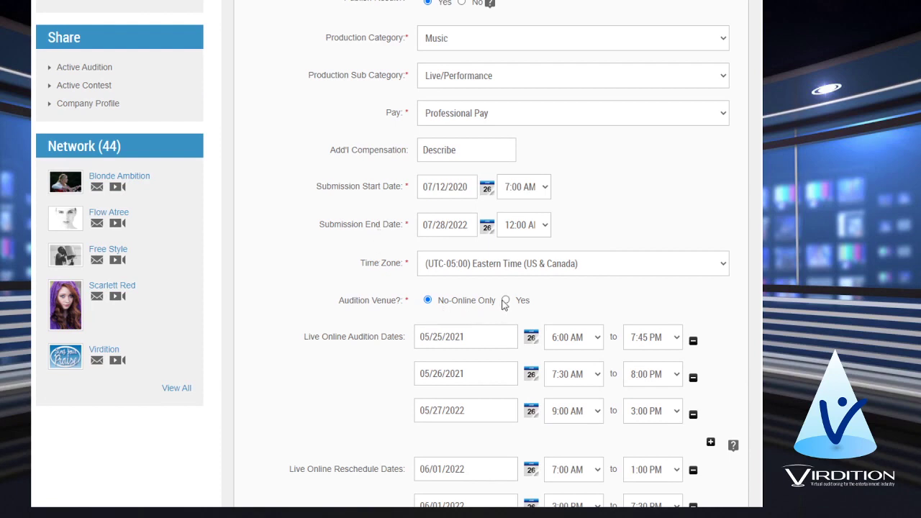
pyautogui.scroll(-1, 325, 272)
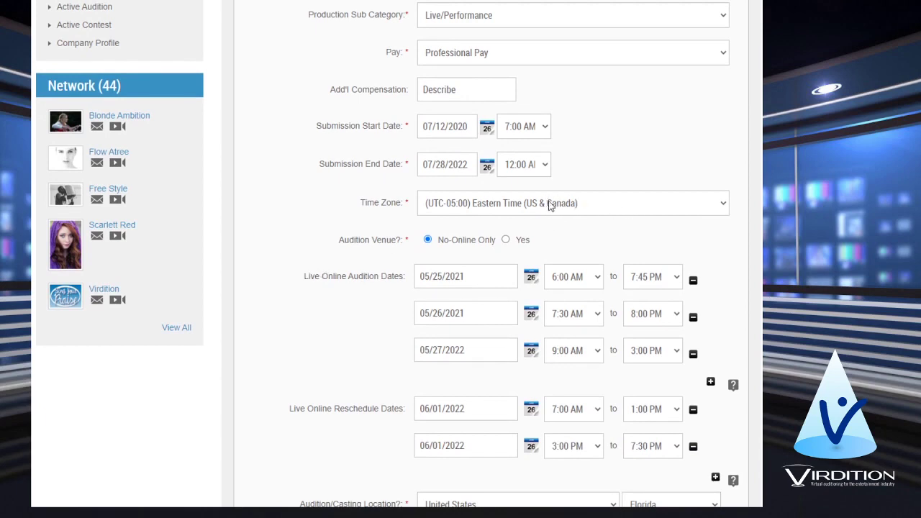
pyautogui.click(505, 241)
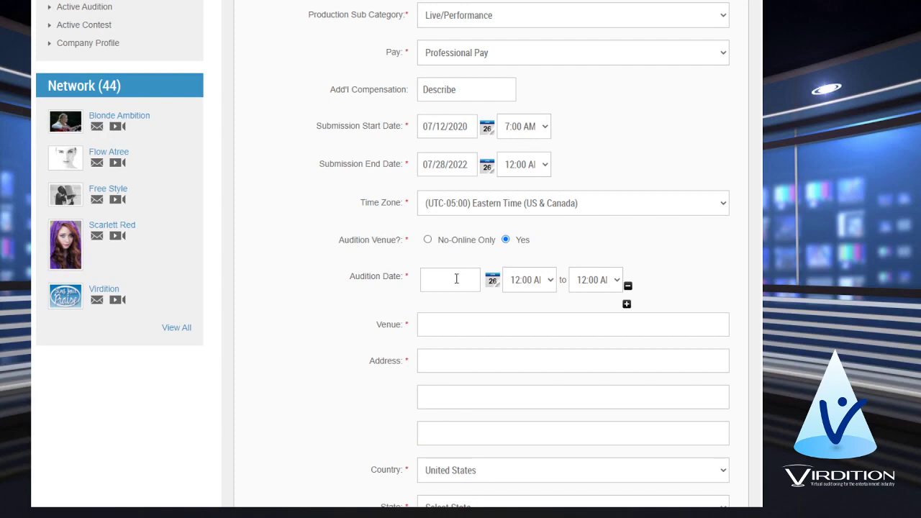
# Set the audition date to 07/24/2020 and visit the Venue and Address fields without filling them in
pyautogui.click(491, 281)
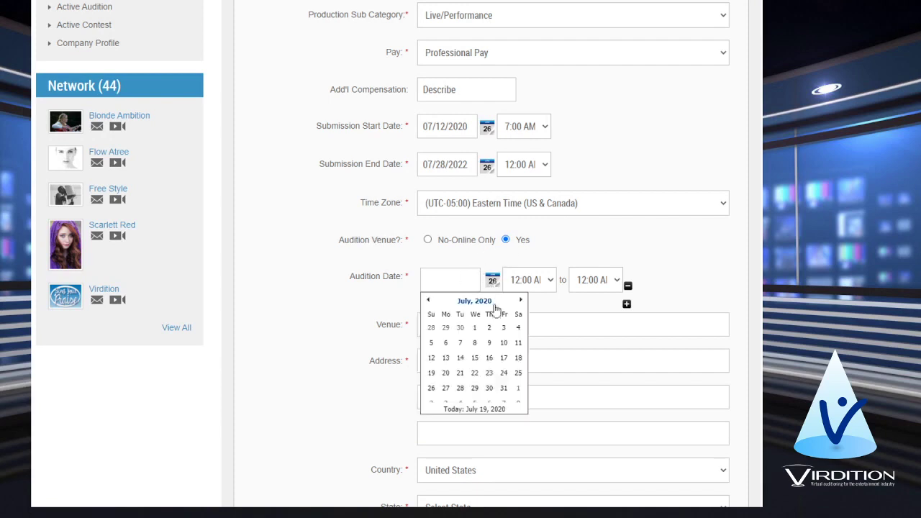
pyautogui.click(504, 373)
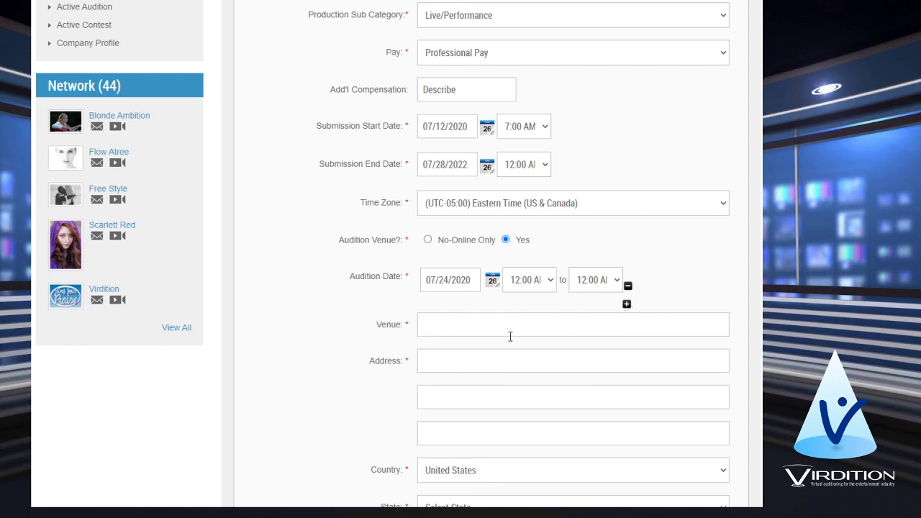
pyautogui.click(444, 328)
pyautogui.click(432, 361)
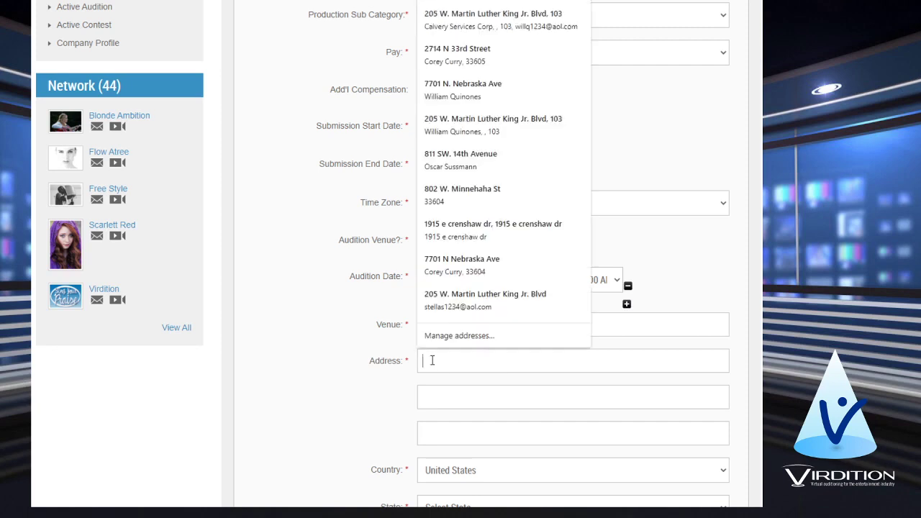
pyautogui.click(335, 393)
# Complete the venue location with Florida as the state, Tampa as the city and its ZIP code, and enter 0 for fees
pyautogui.scroll(-2, 469, 450)
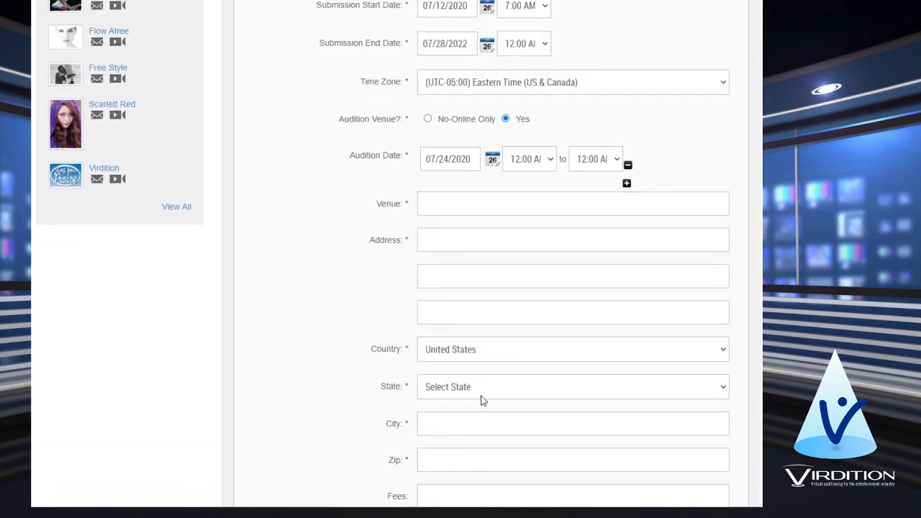
pyautogui.scroll(-2, 481, 400)
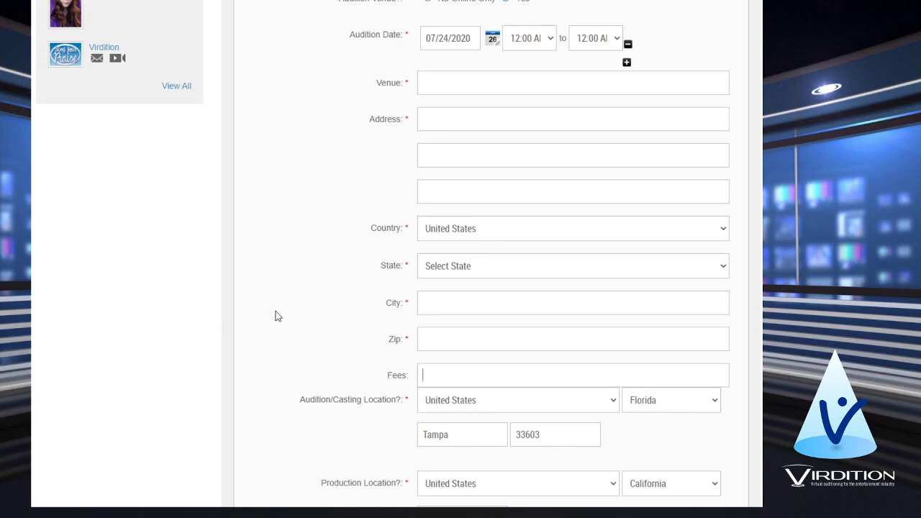
pyautogui.scroll(-2, 334, 400)
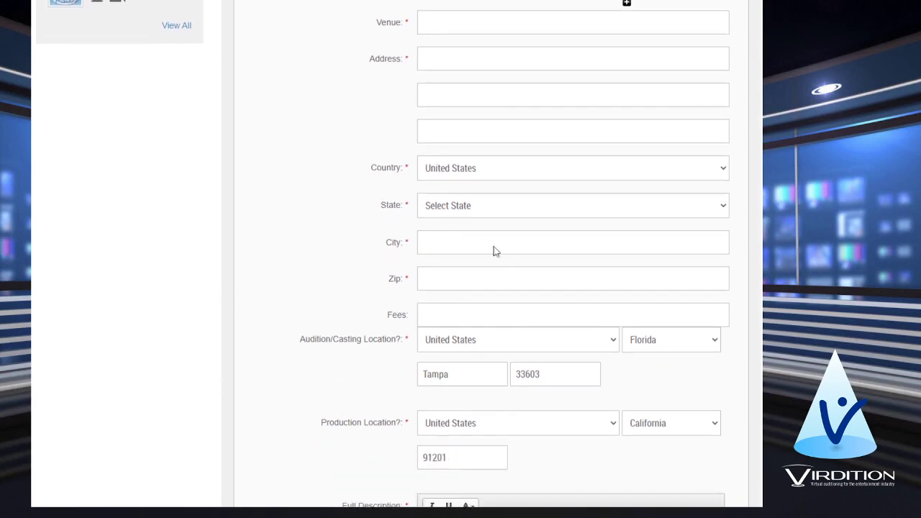
pyautogui.scroll(5, 453, 259)
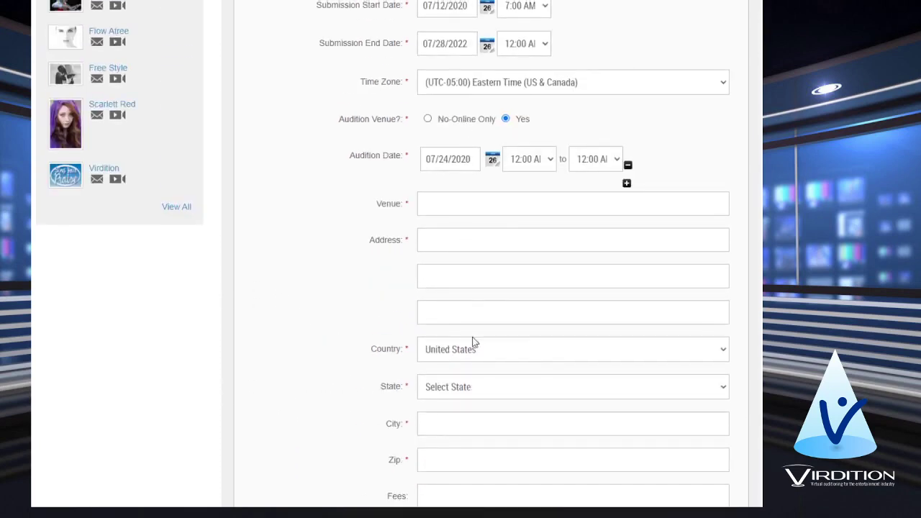
pyautogui.scroll(-2, 472, 360)
pyautogui.scroll(6, 454, 316)
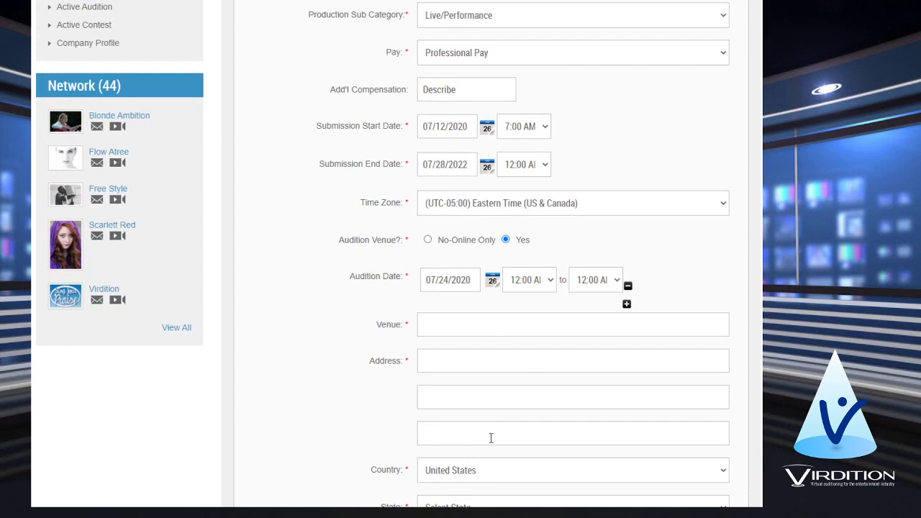
pyautogui.scroll(-10, 488, 403)
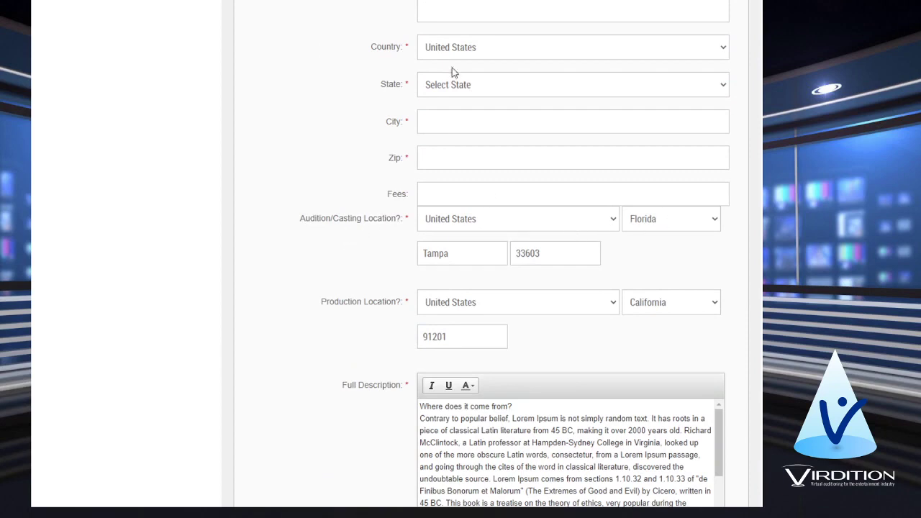
pyautogui.click(611, 90)
pyautogui.click(480, 306)
pyautogui.click(467, 123)
pyautogui.click(485, 151)
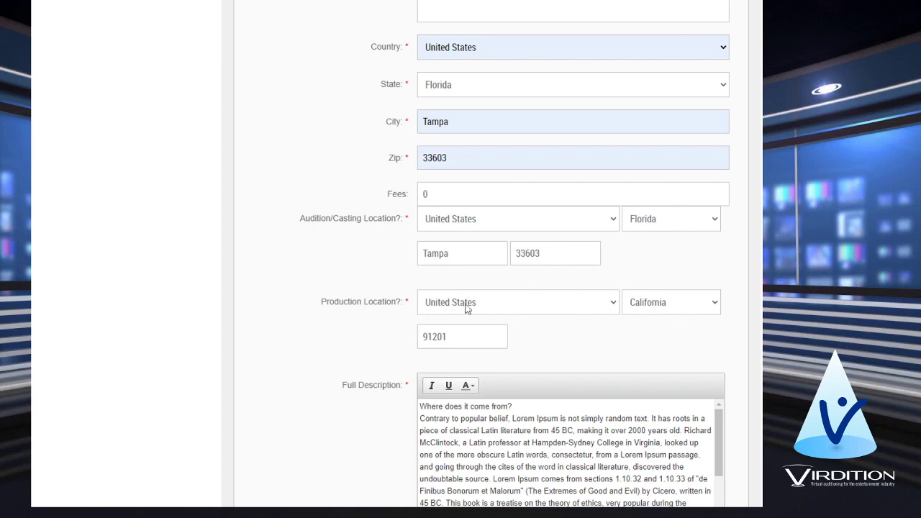
# Try turning off content submission for the audition and return the option to No
pyautogui.scroll(-3, 199, 324)
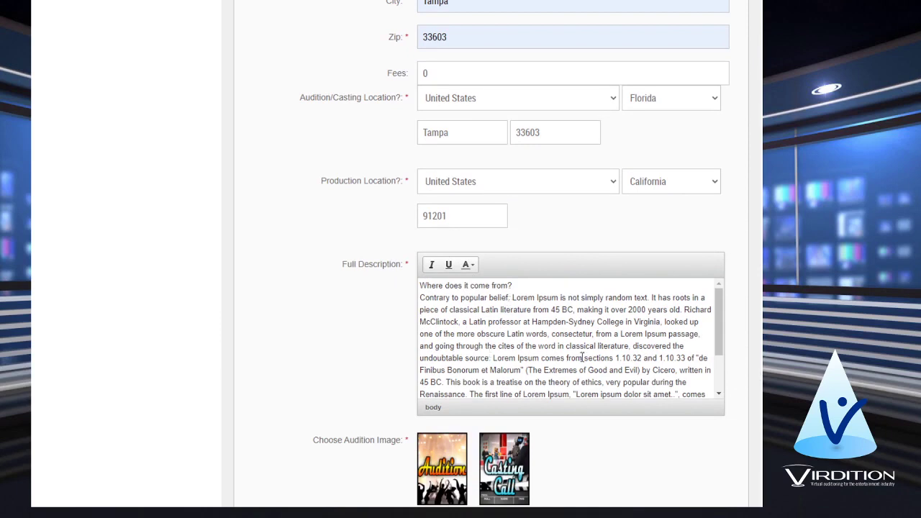
pyautogui.scroll(-3, 582, 357)
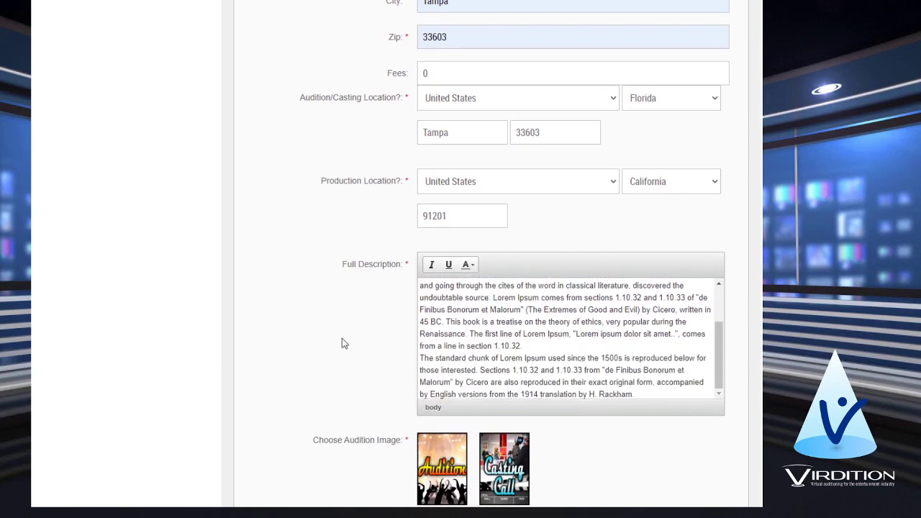
pyautogui.scroll(-3, 344, 342)
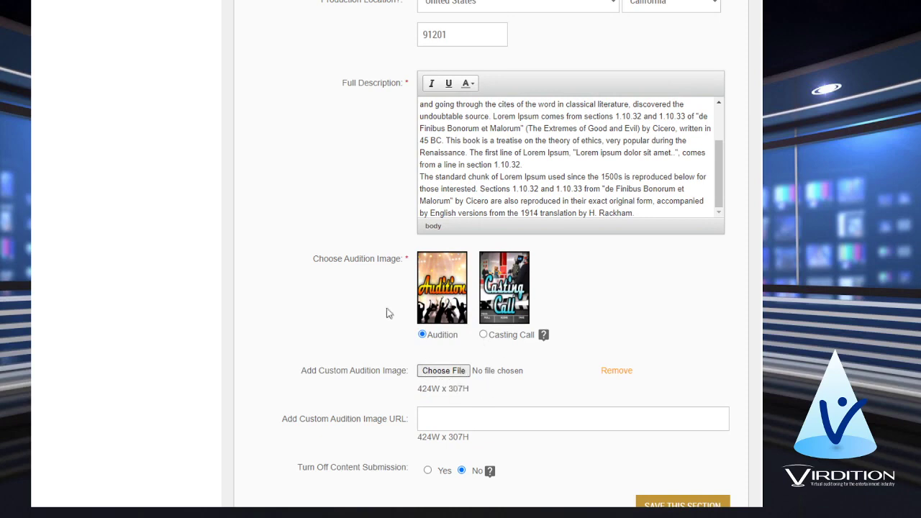
pyautogui.scroll(-5, 367, 321)
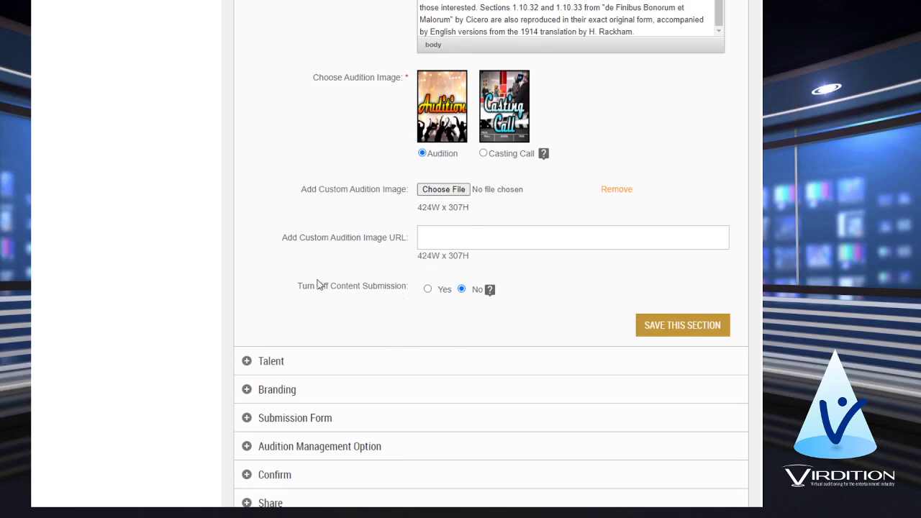
pyautogui.click(428, 290)
pyautogui.click(462, 290)
pyautogui.click(428, 290)
pyautogui.click(462, 289)
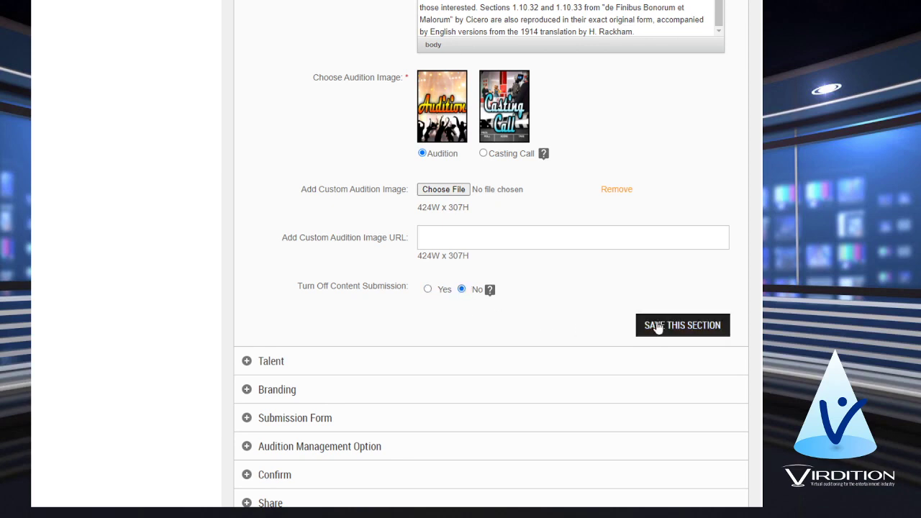
# Save the Event section of the audition
pyautogui.click(680, 326)
pyautogui.scroll(4, 579, 249)
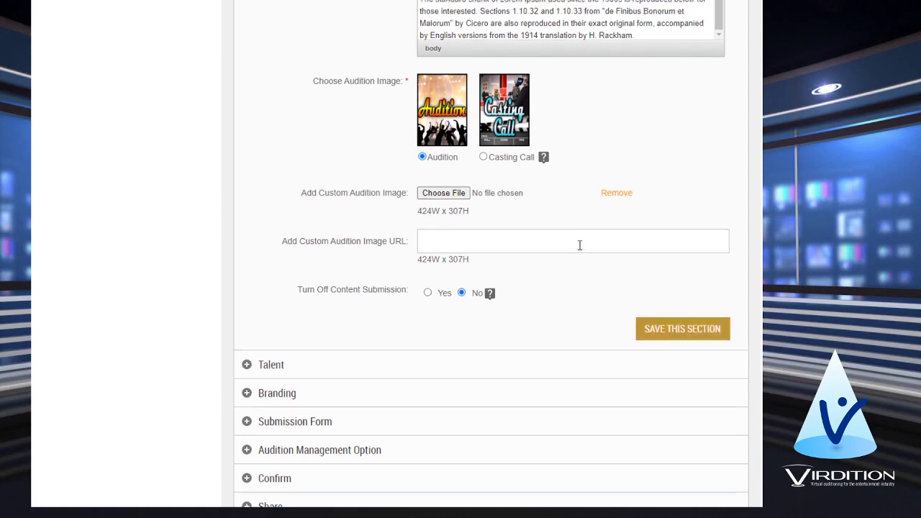
pyautogui.scroll(-3, 536, 290)
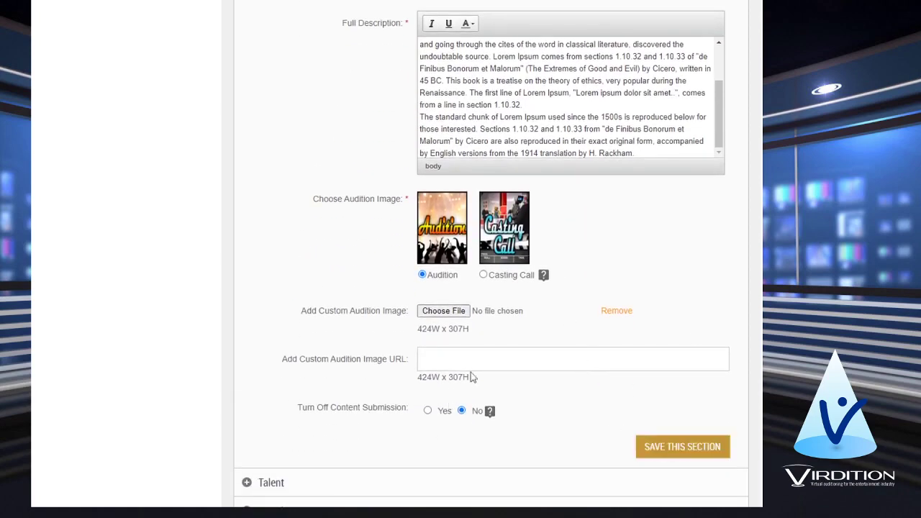
pyautogui.scroll(-2, 470, 376)
# Open the Back Up Singer-1 role from the Talent section for editing and set Allow All Categories to Audition to No
pyautogui.click(267, 361)
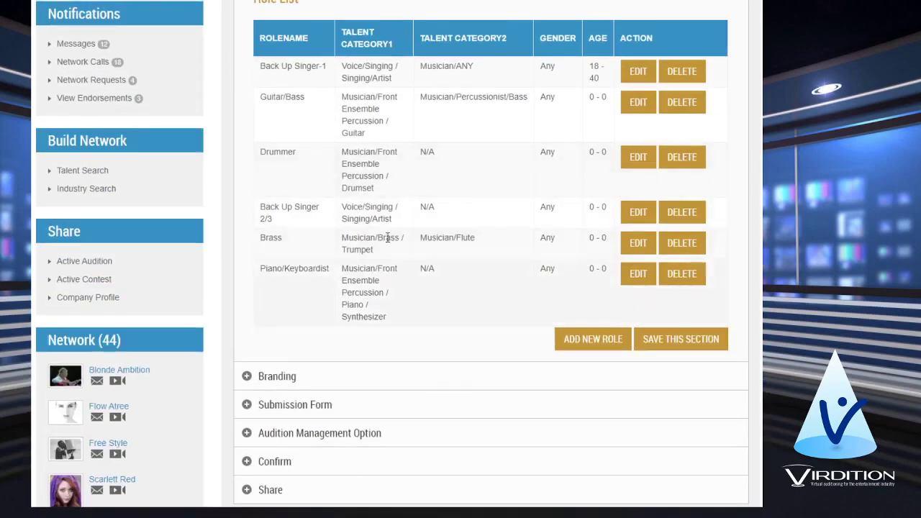
pyautogui.scroll(3, 489, 269)
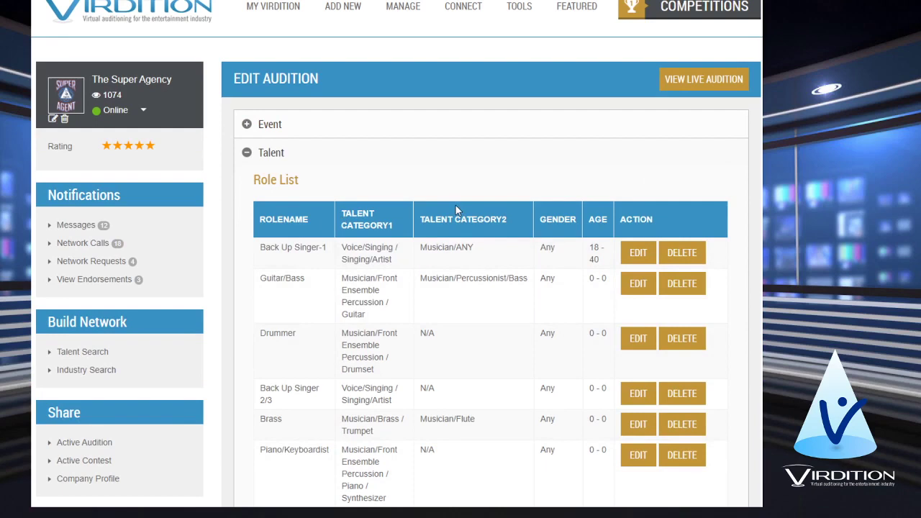
pyautogui.click(637, 256)
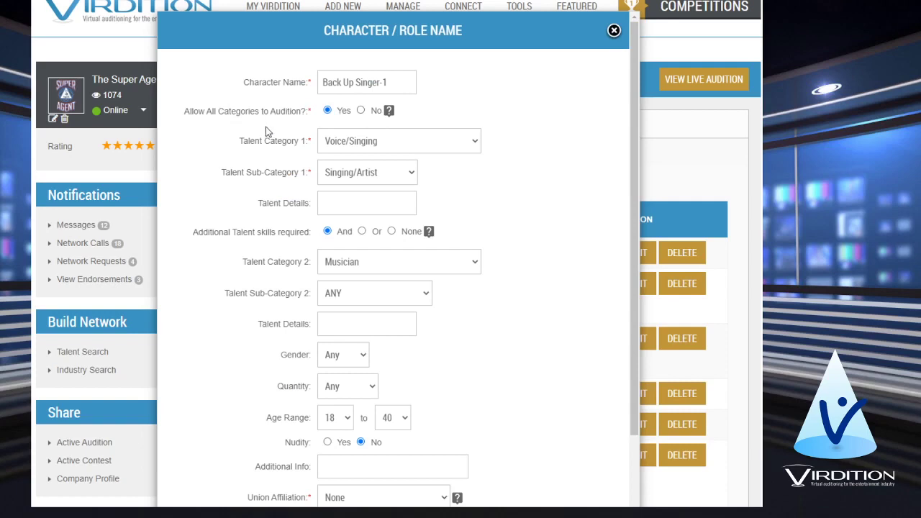
pyautogui.click(361, 111)
pyautogui.moveTo(396, 79); pyautogui.dragTo(290, 85)
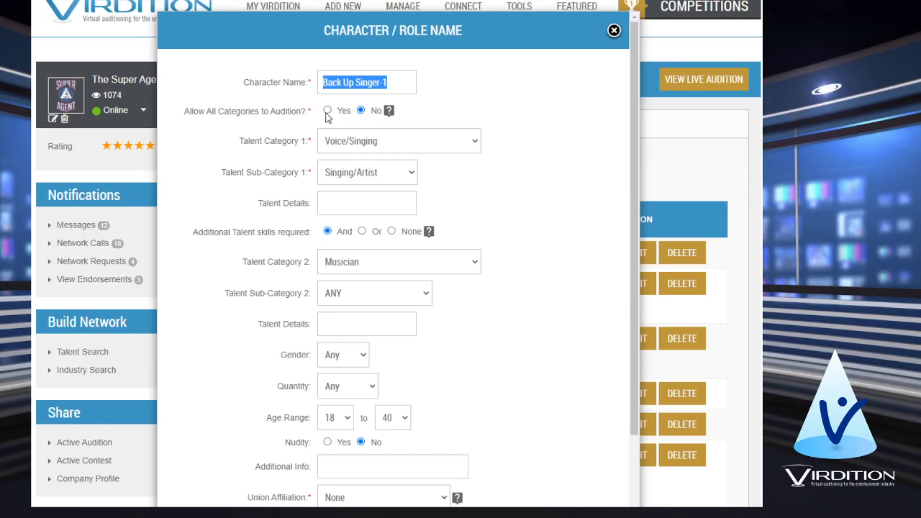
pyautogui.click(327, 111)
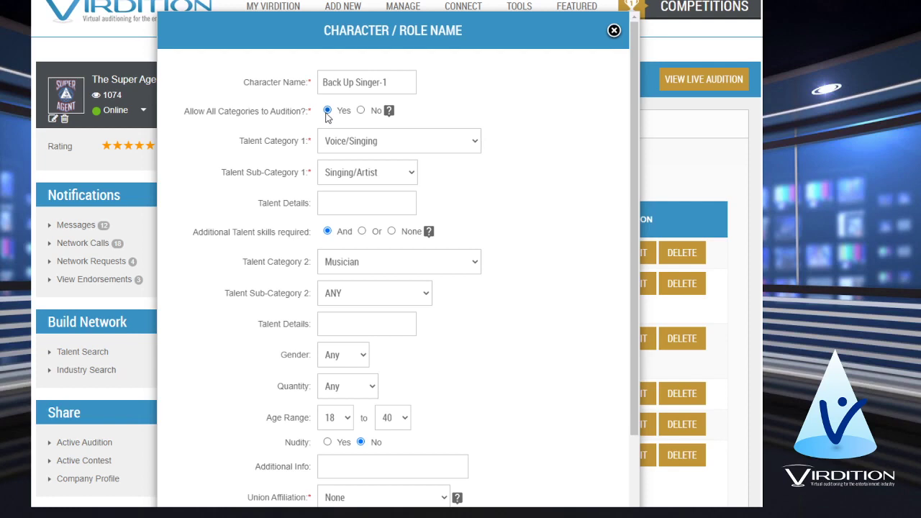
pyautogui.click(361, 111)
# Set the role's Talent Sub-Category 2 to Guitar and enter Guitar as the talent details of the second category
pyautogui.scroll(-1, 476, 200)
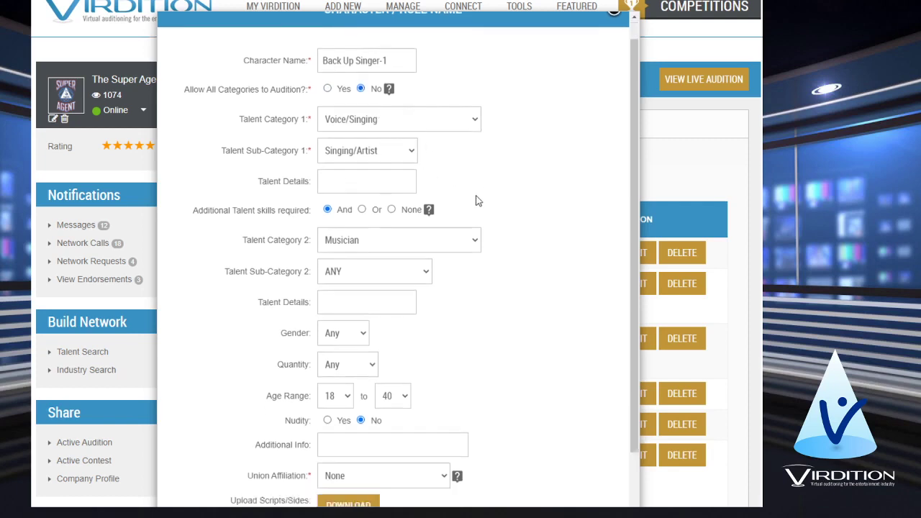
pyautogui.scroll(-2, 476, 200)
pyautogui.scroll(2, 321, 162)
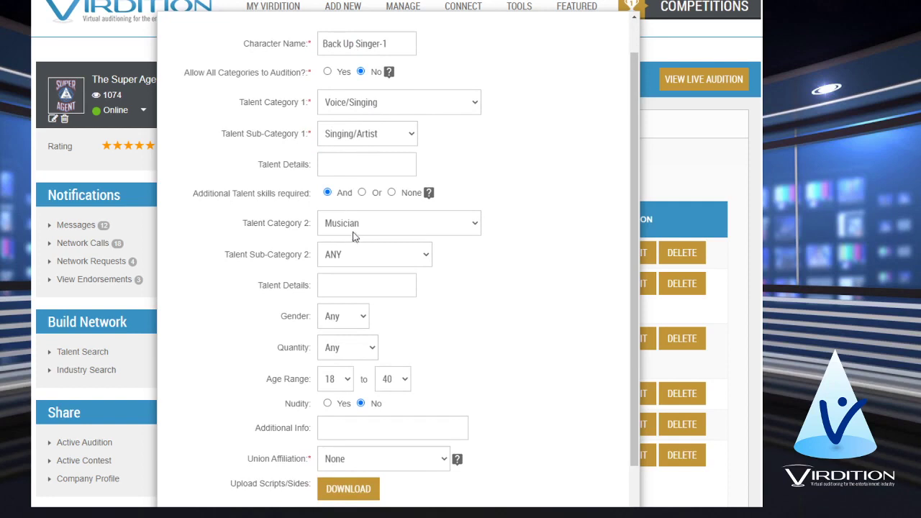
pyautogui.click(333, 278)
pyautogui.write('Guitar')
pyautogui.click(417, 261)
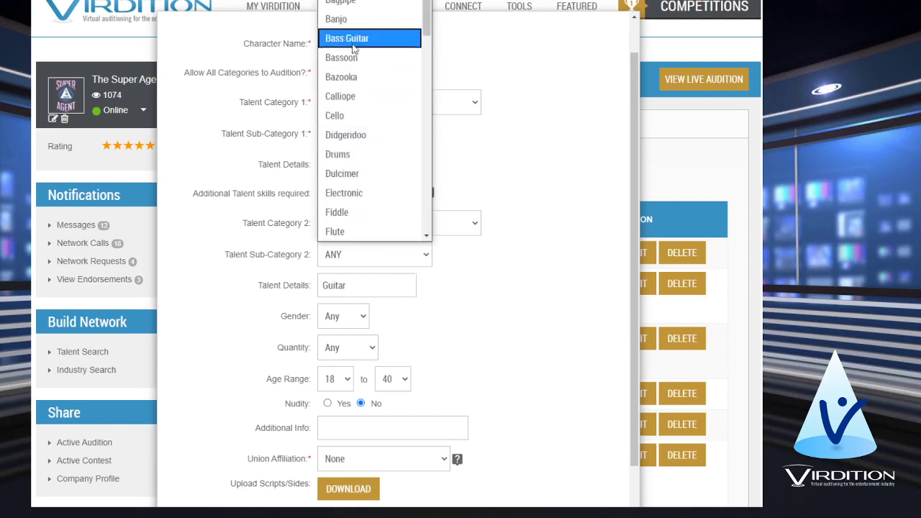
pyautogui.scroll(-2, 347, 115)
pyautogui.click(341, 149)
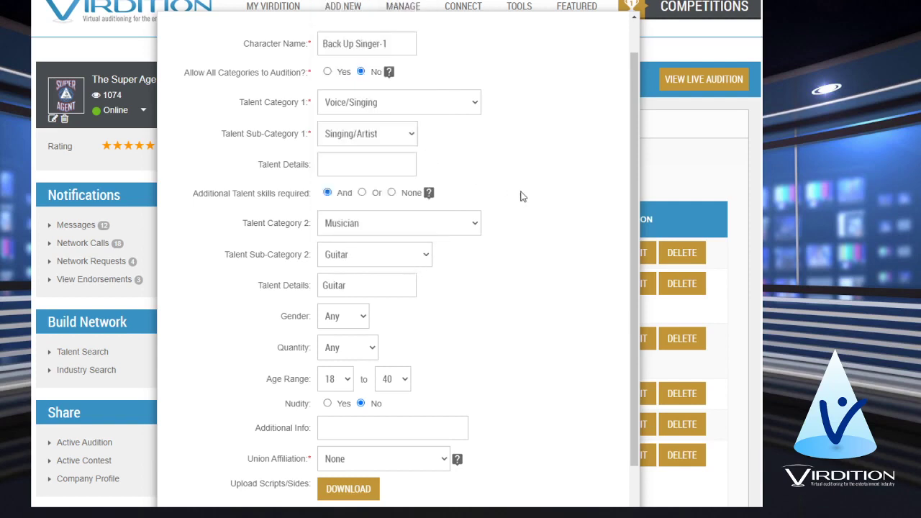
# Set the role's gender to Male and keep the quantity at Any
pyautogui.click(365, 318)
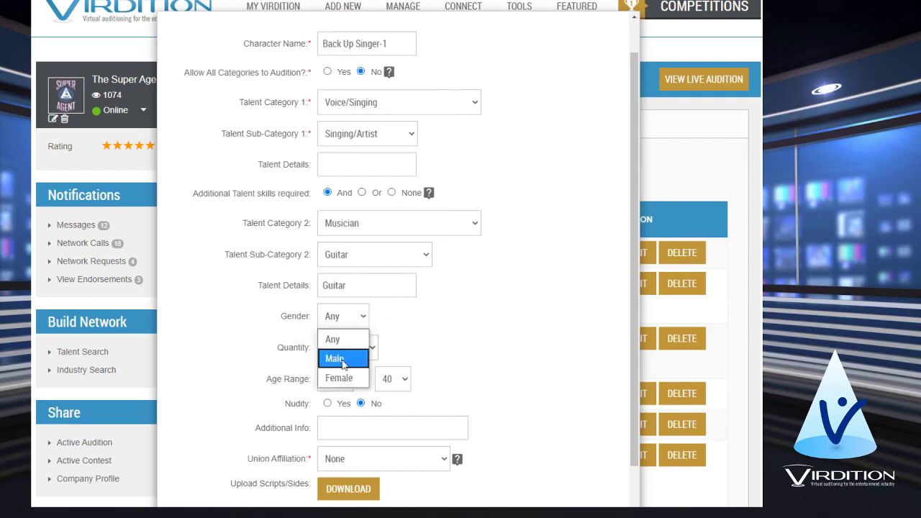
pyautogui.click(342, 340)
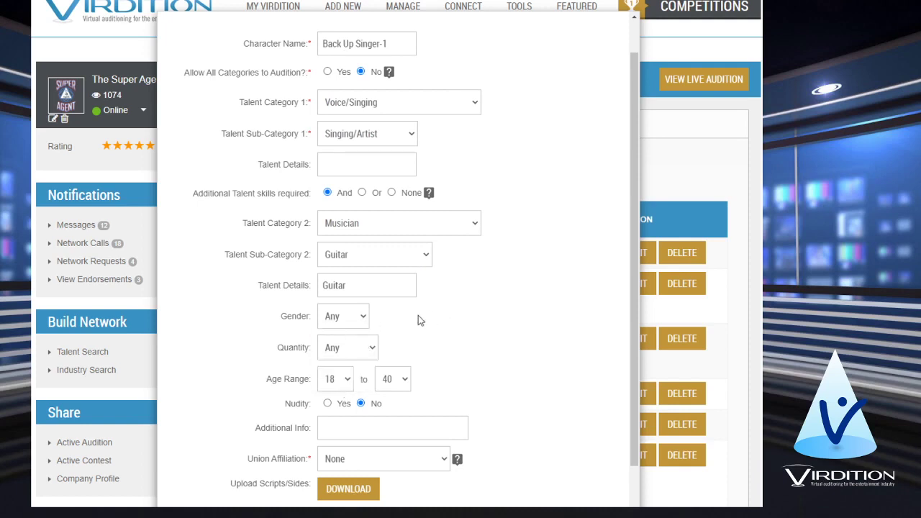
pyautogui.click(365, 316)
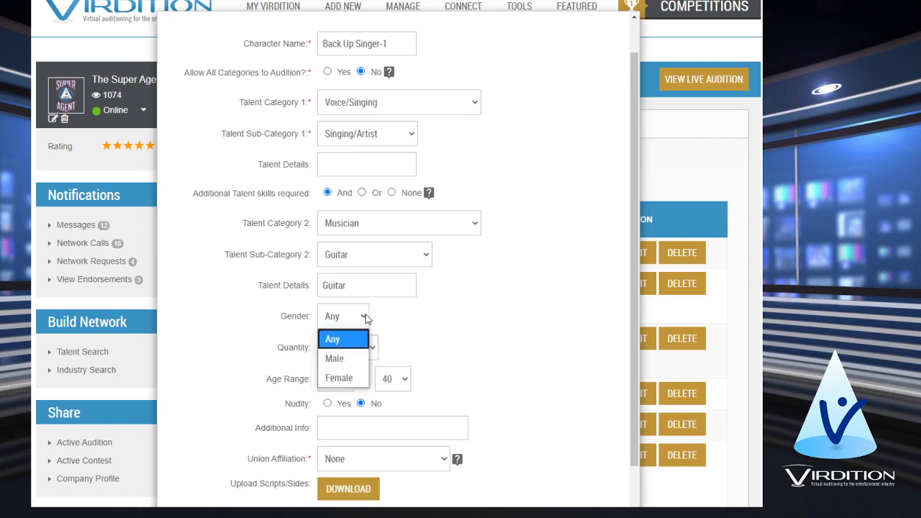
pyautogui.click(353, 359)
pyautogui.scroll(1, 587, 302)
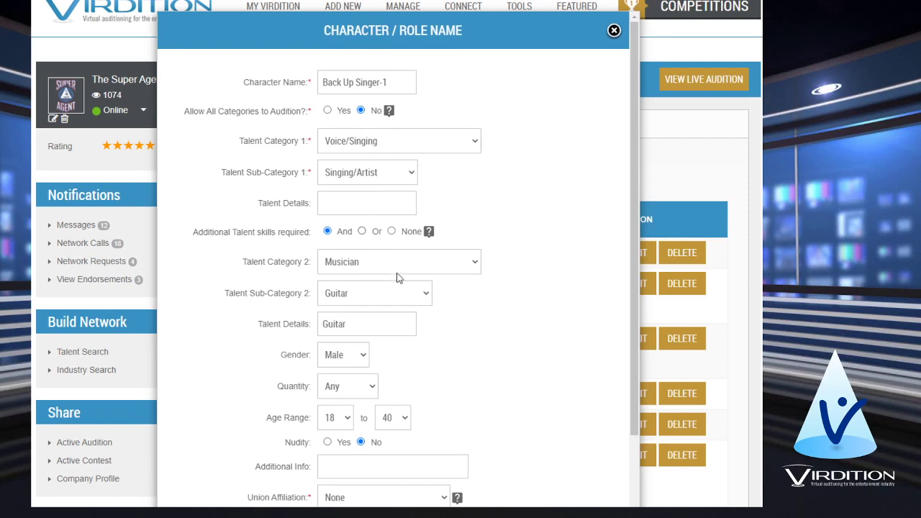
pyautogui.scroll(-1, 403, 367)
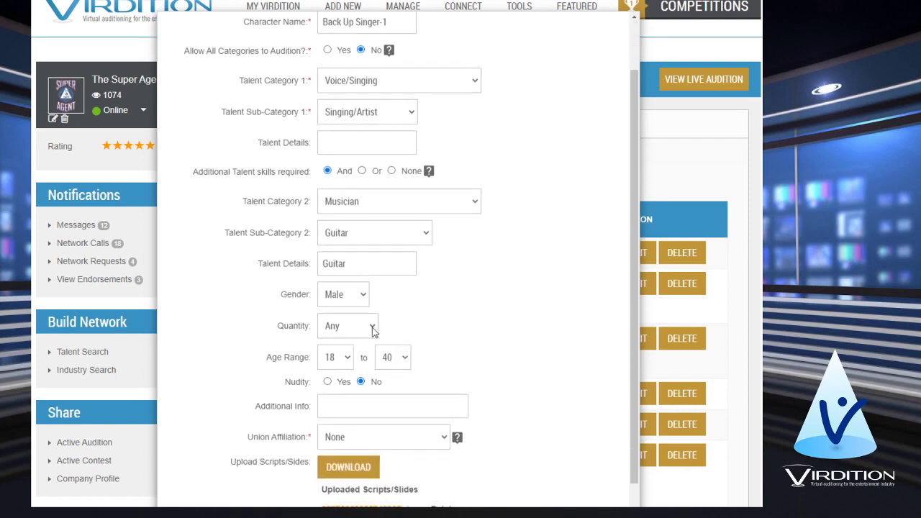
pyautogui.click(372, 330)
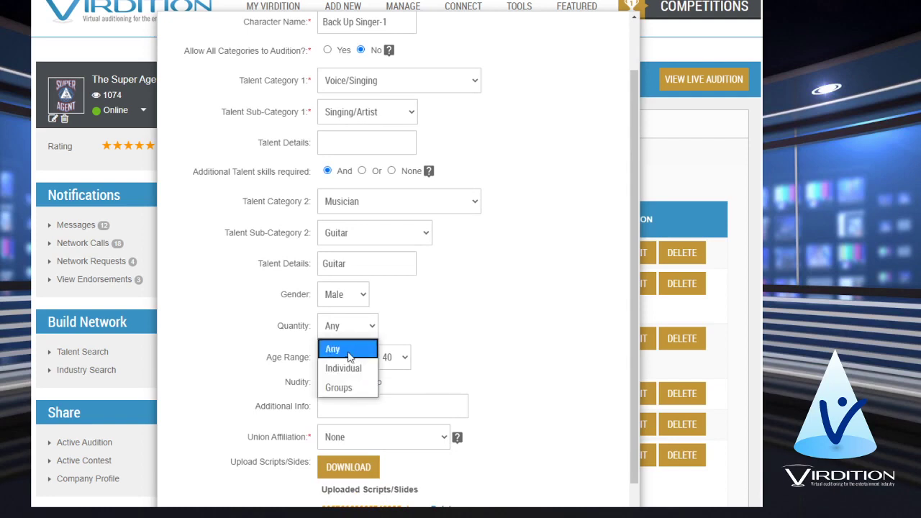
pyautogui.click(349, 350)
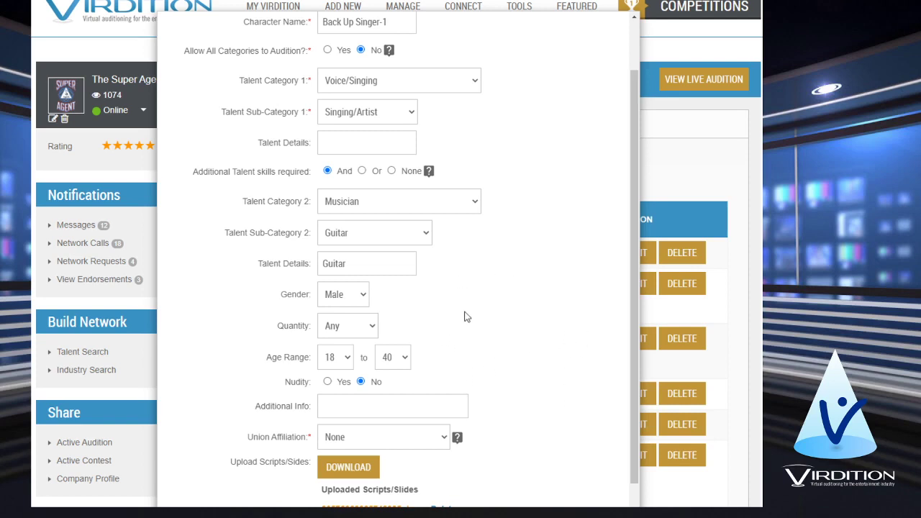
# Try setting Nudity to Yes for the role and set the minimum age to 17
pyautogui.click(328, 383)
pyautogui.click(348, 364)
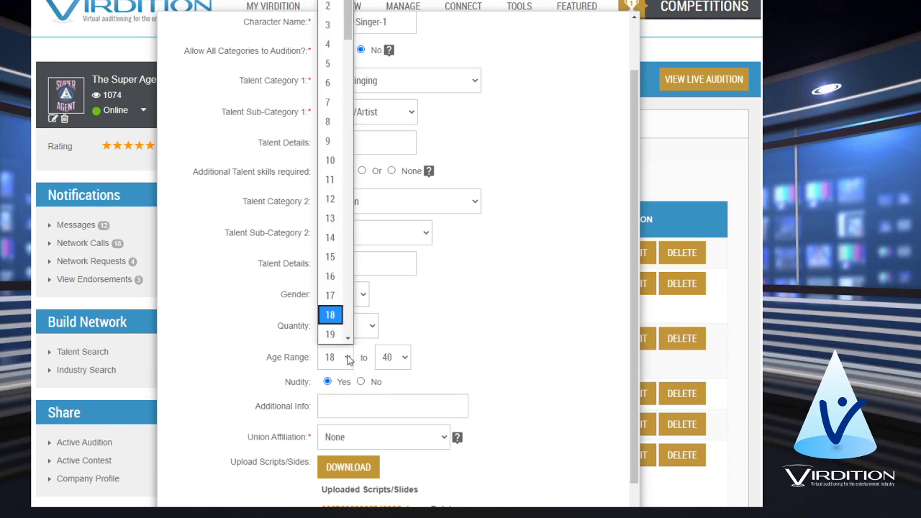
pyautogui.click(331, 296)
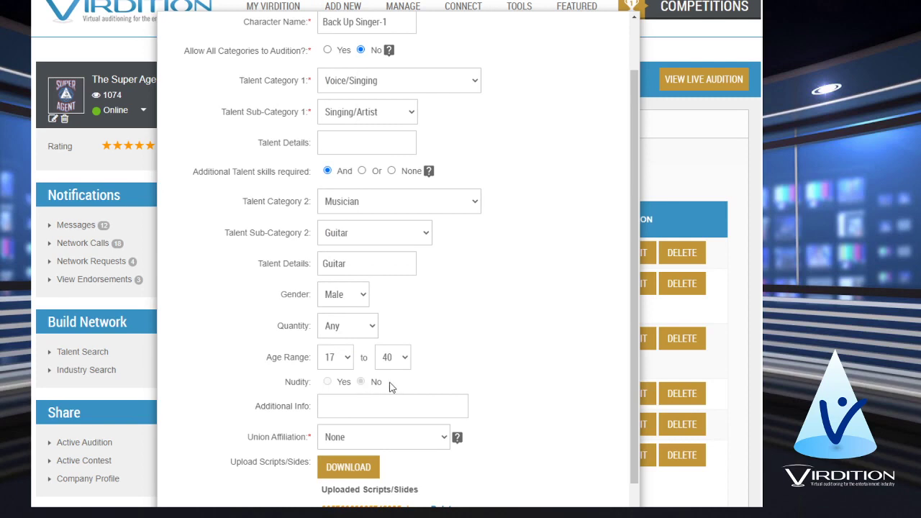
# Set the minimum of the Back Up Singer-1 role's age range to 18, keeping Nudity at No
pyautogui.moveTo(391, 383); pyautogui.dragTo(244, 396)
pyautogui.click(346, 365)
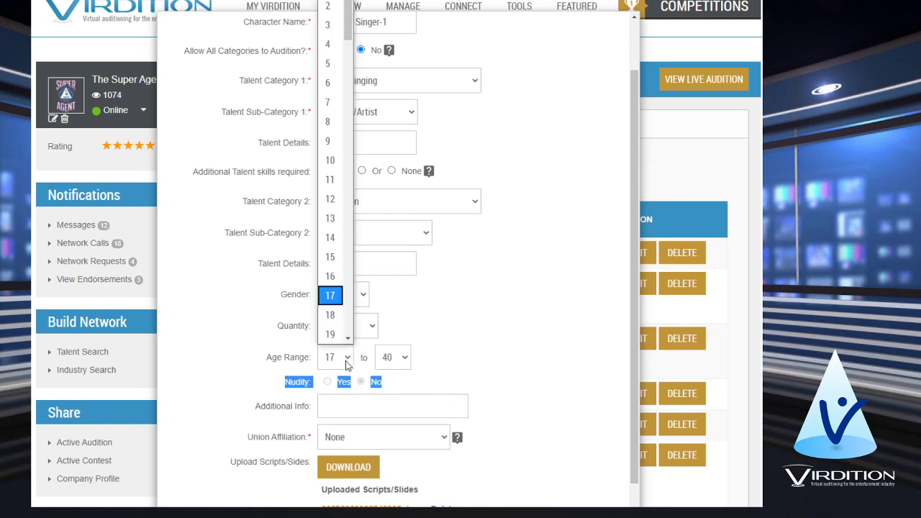
pyautogui.click(337, 316)
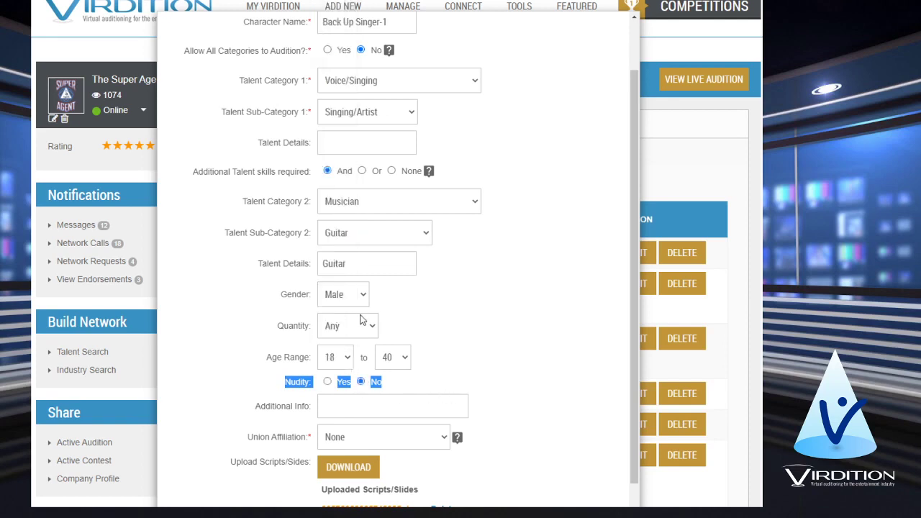
pyautogui.click(481, 315)
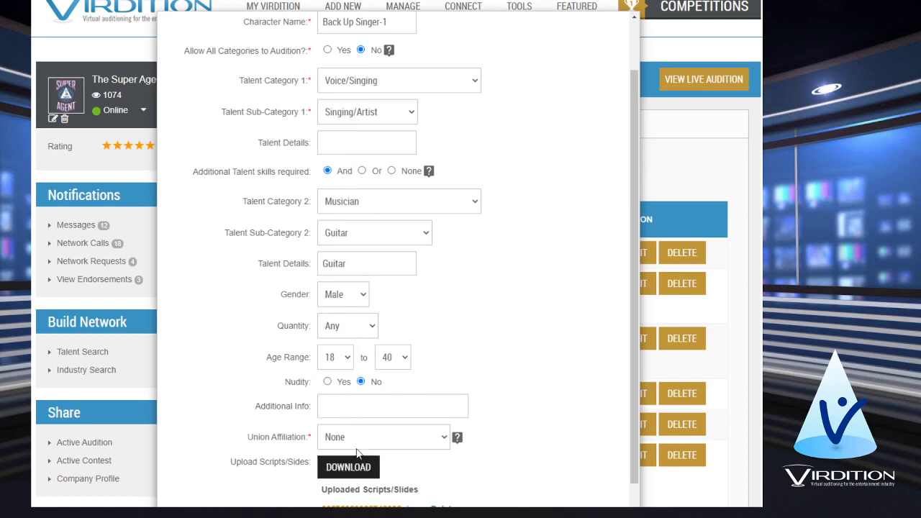
# Try AEA (Actors Equity Assoc.) as the role's union affiliation and set it back to None
pyautogui.click(405, 441)
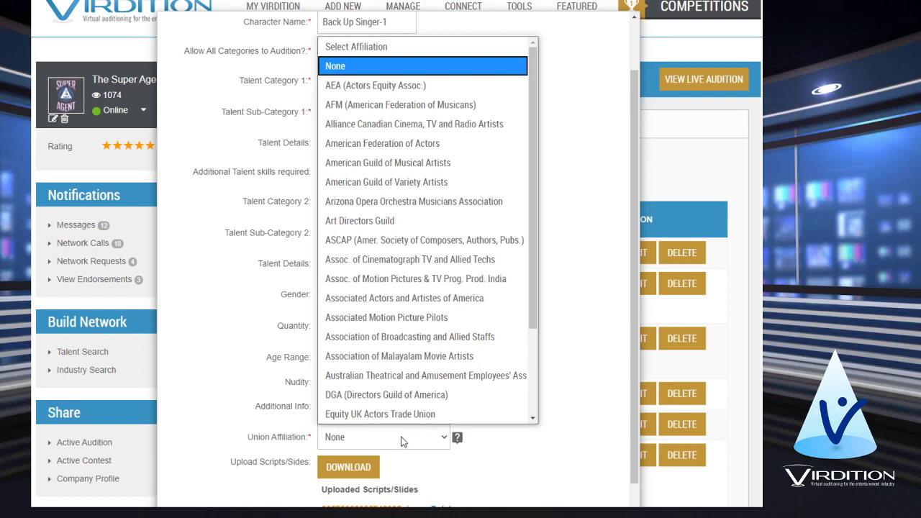
pyautogui.click(405, 90)
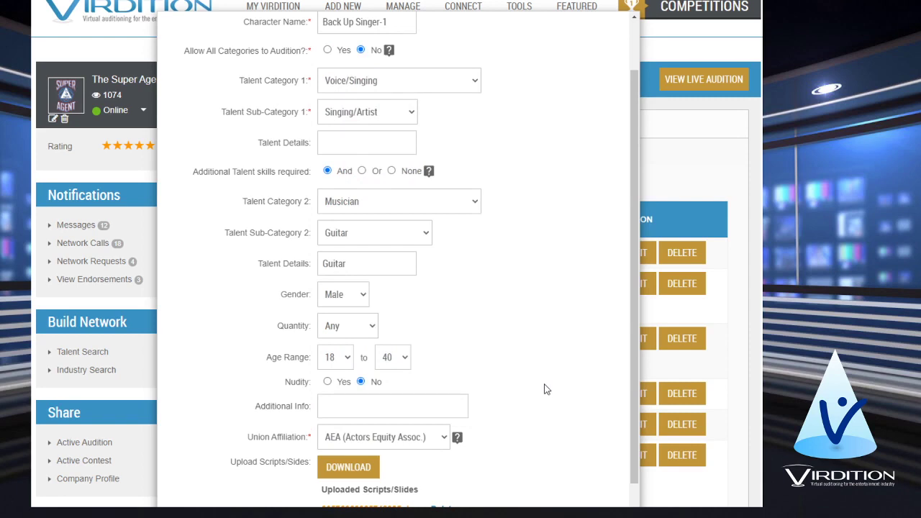
pyautogui.click(435, 439)
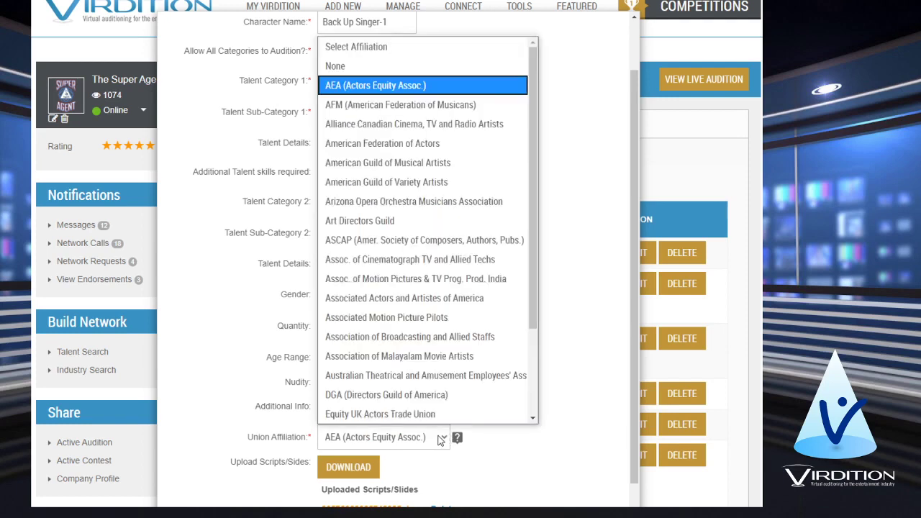
pyautogui.click(353, 68)
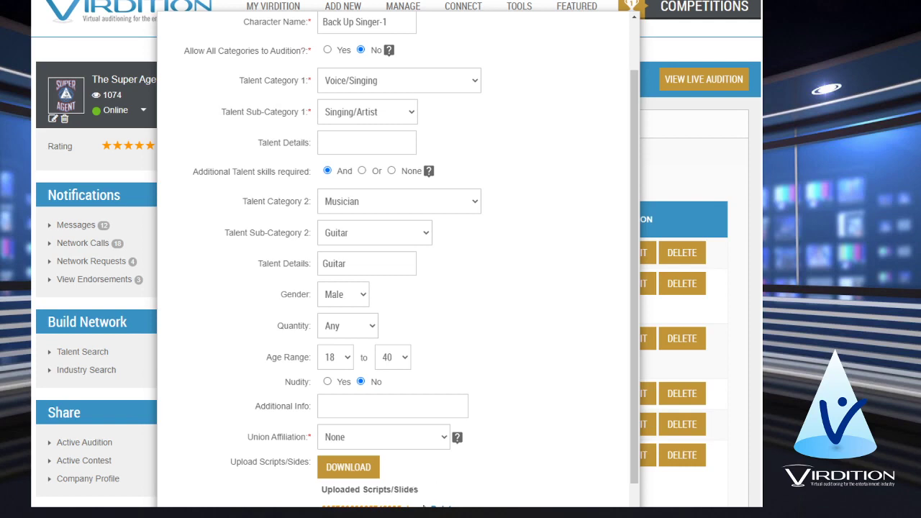
# Finish editing the Back Up Singer-1 role and save the Talent section
pyautogui.scroll(-1, 489, 475)
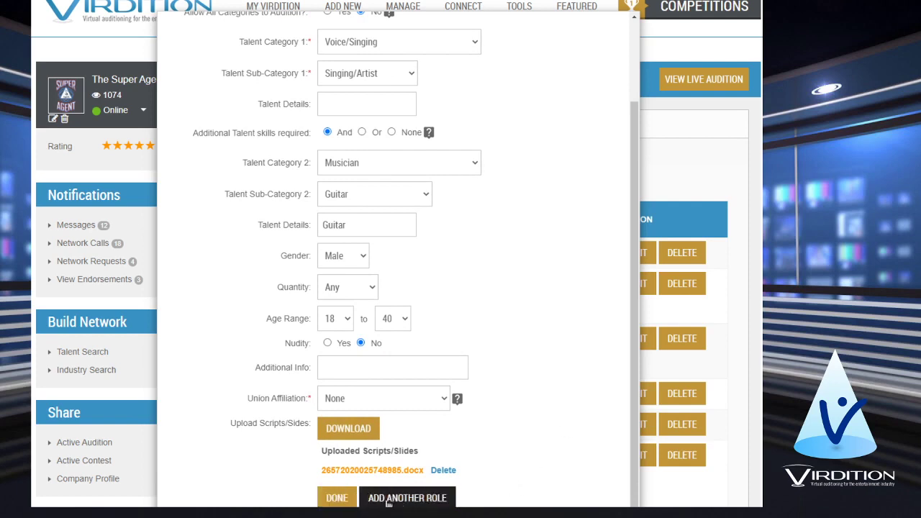
pyautogui.click(337, 500)
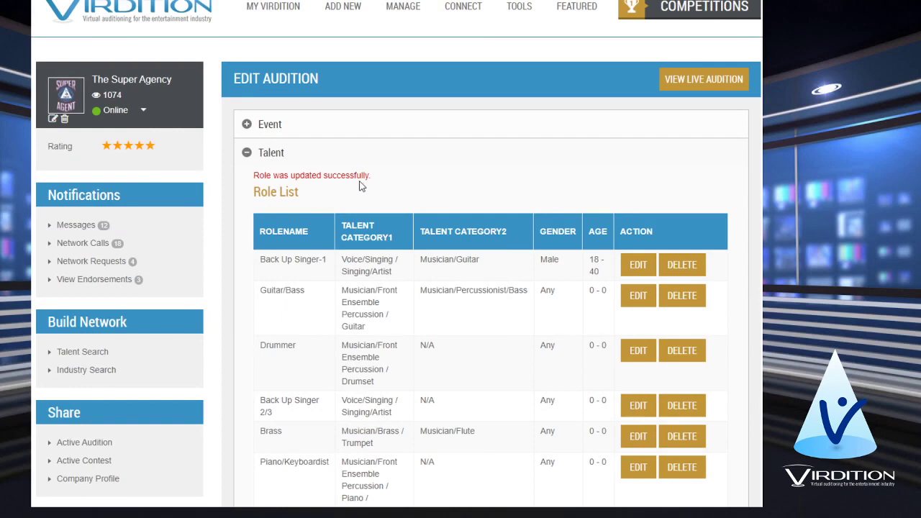
pyautogui.scroll(-3, 401, 190)
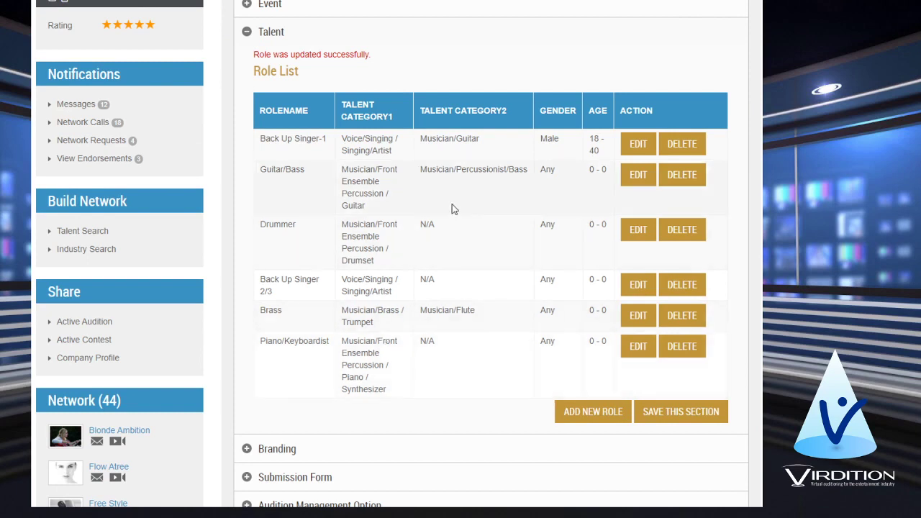
pyautogui.scroll(-2, 526, 305)
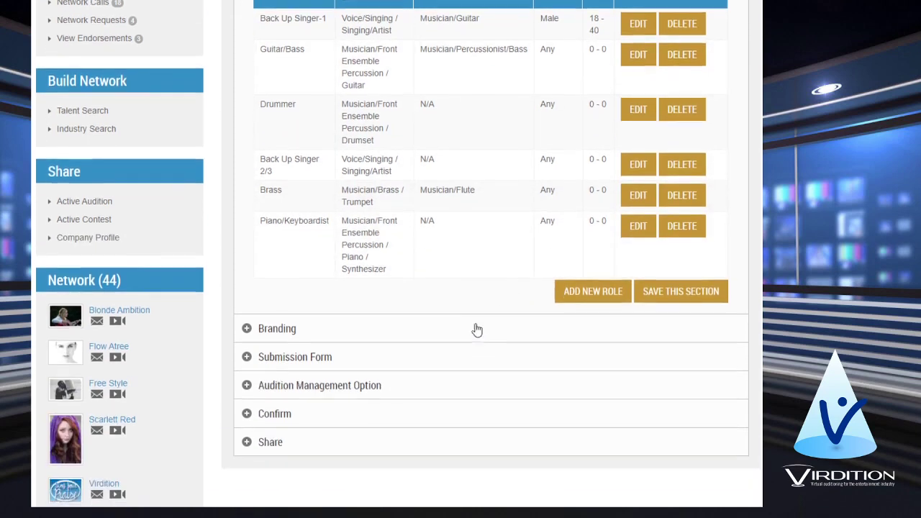
pyautogui.click(674, 295)
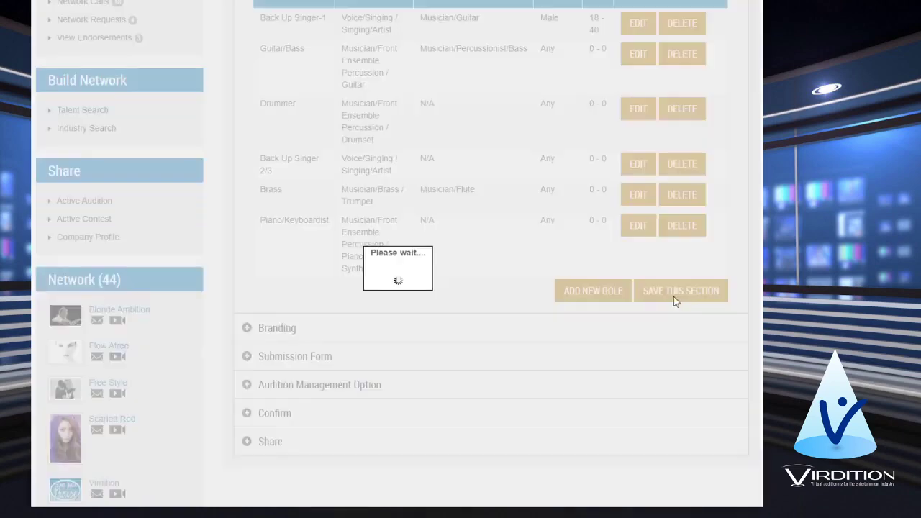
# Try the Create Custom Form option for the submission form, look over its field groups, and return to Use Default Form
pyautogui.scroll(2, 392, 286)
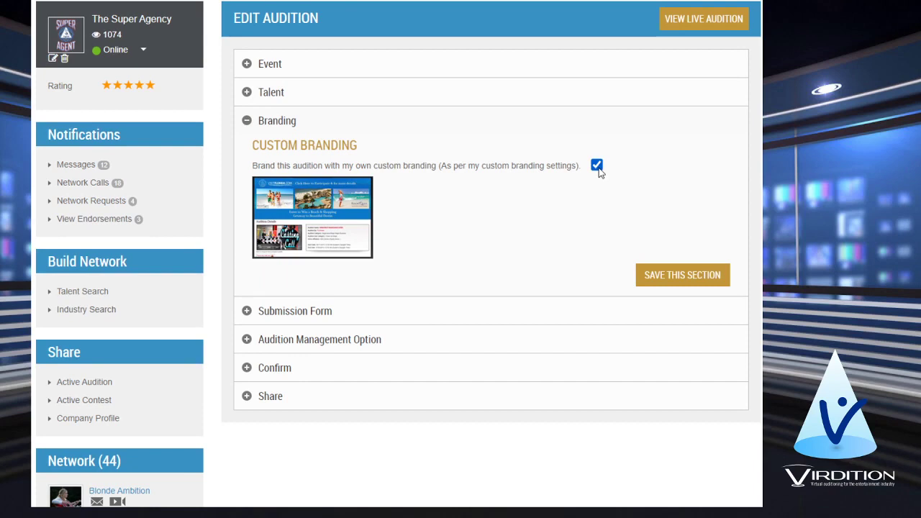
pyautogui.click(309, 311)
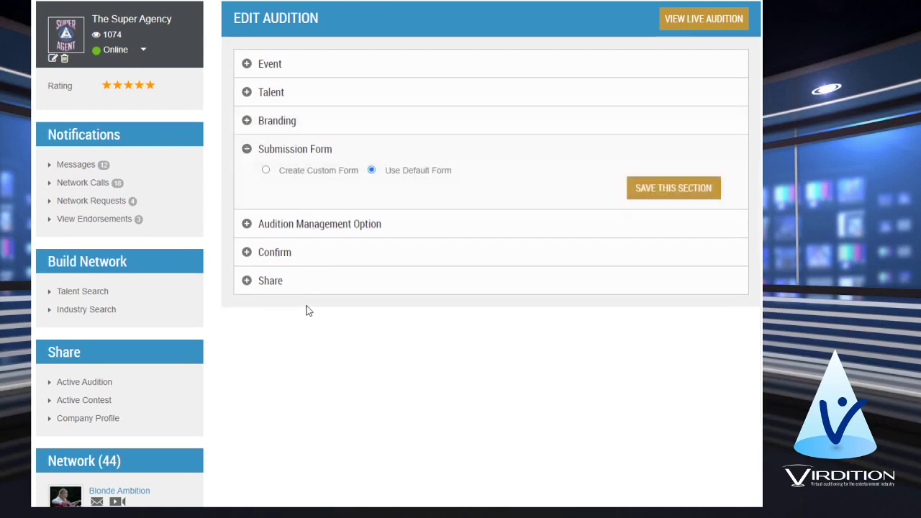
pyautogui.click(265, 171)
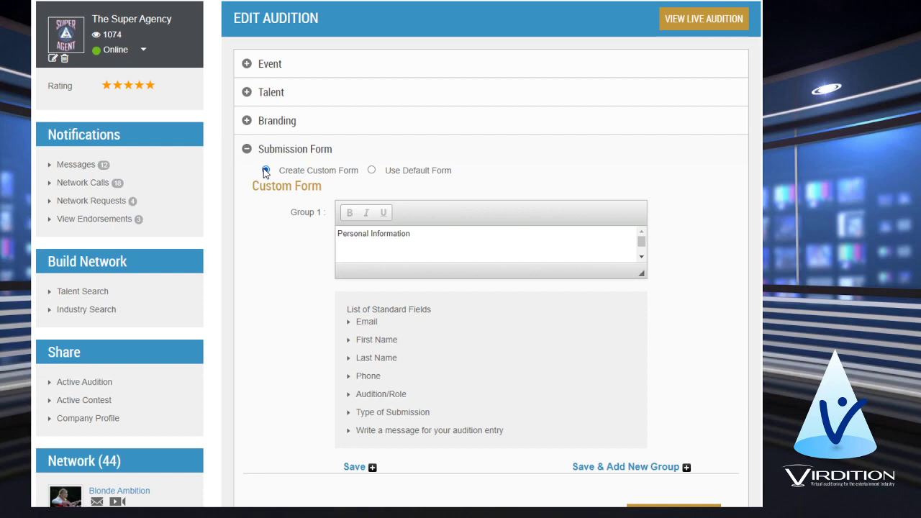
pyautogui.click(371, 171)
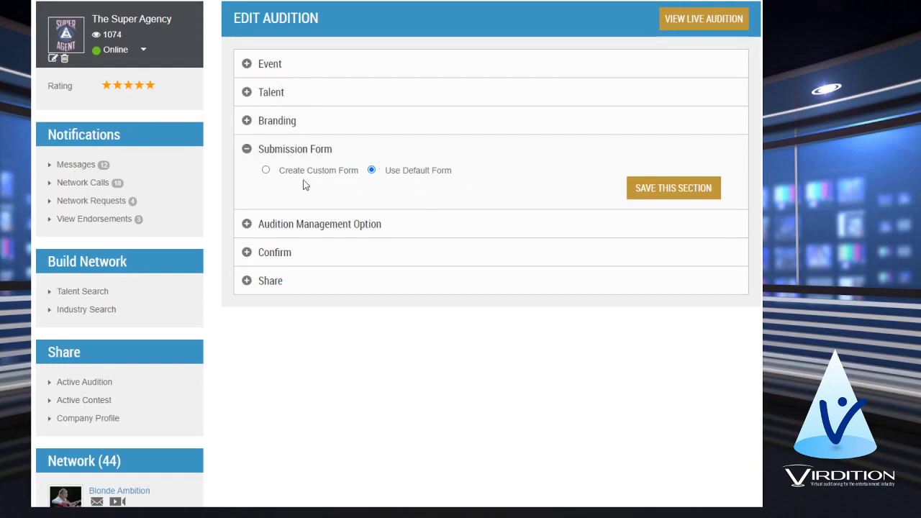
pyautogui.click(266, 171)
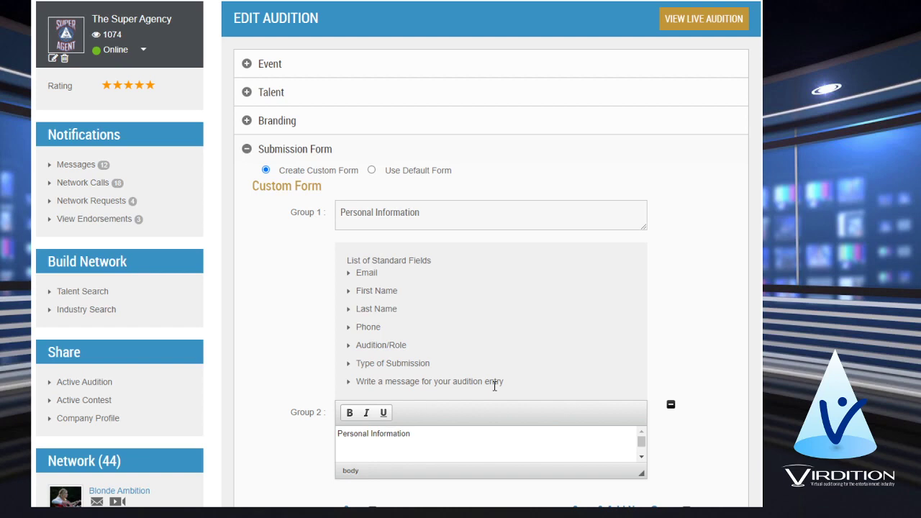
pyautogui.scroll(-3, 410, 360)
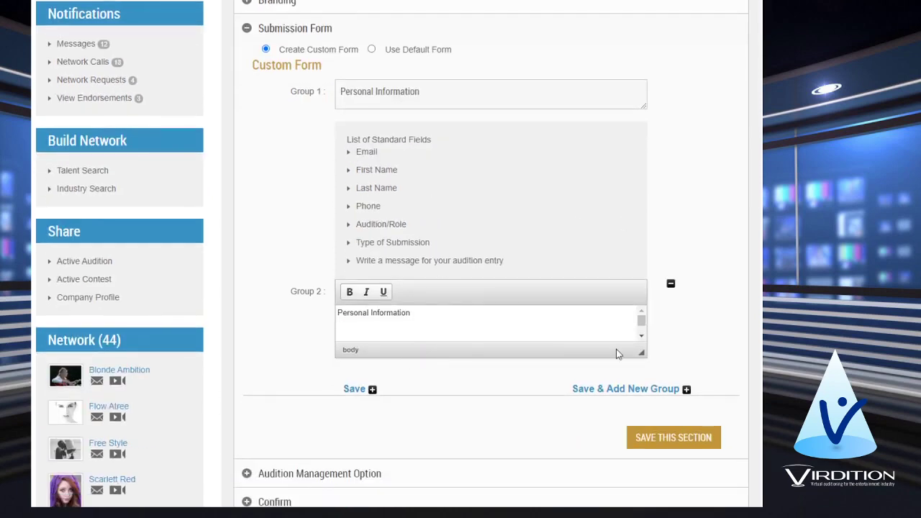
pyautogui.click(372, 50)
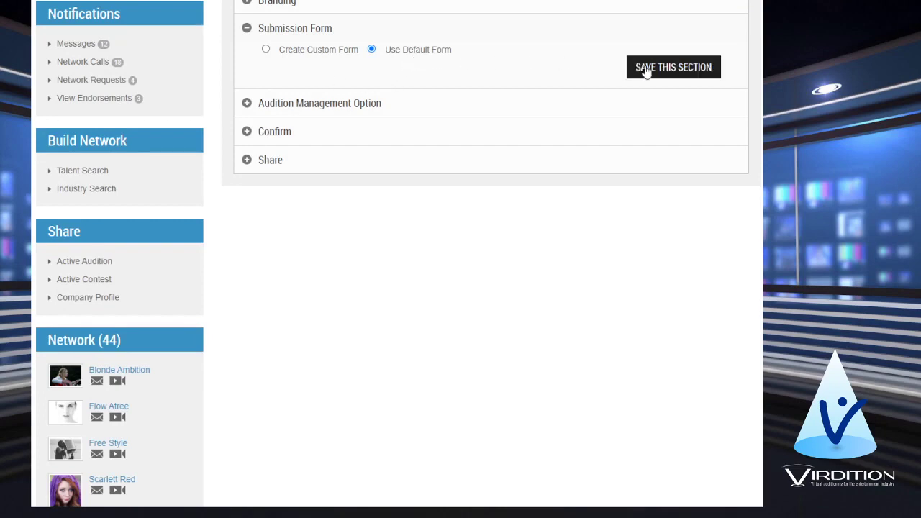
# Review the Audition Management Option settings and the Confirm summary of the event, talent roles, branding and terms agreement
pyautogui.click(308, 105)
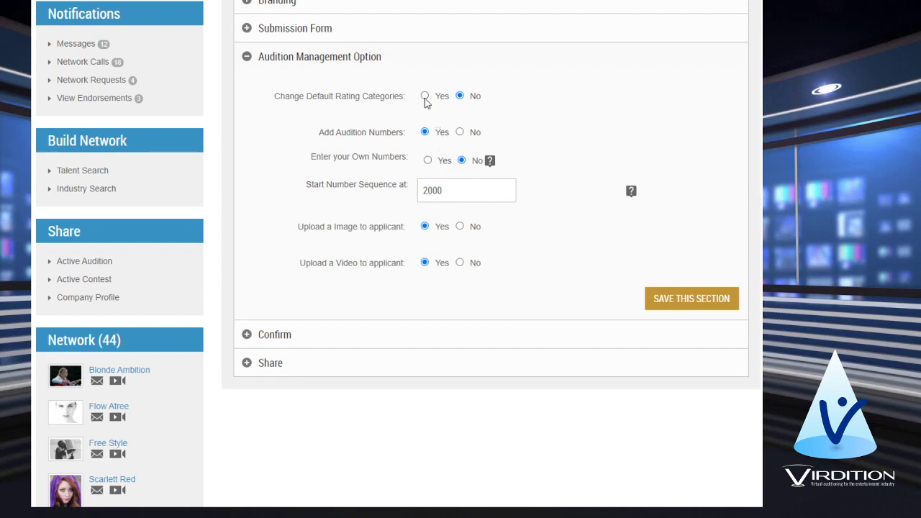
pyautogui.moveTo(279, 99); pyautogui.dragTo(407, 103)
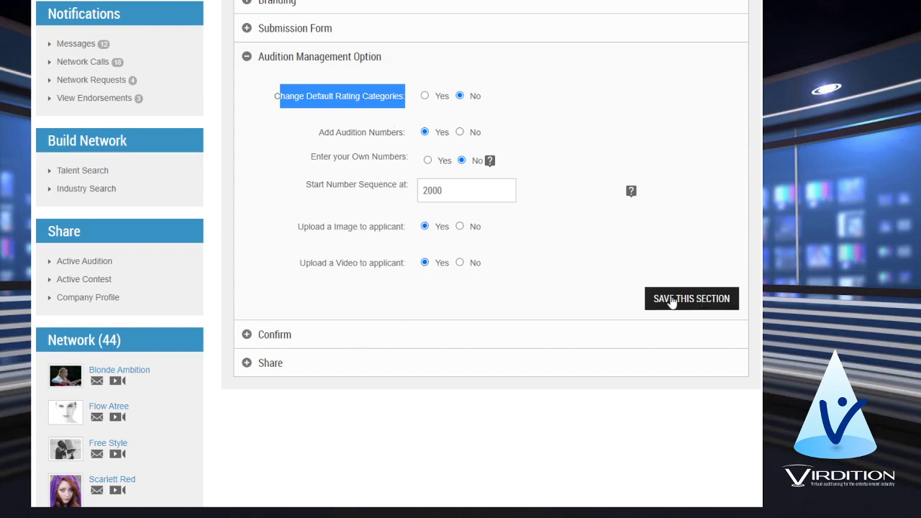
pyautogui.click(280, 336)
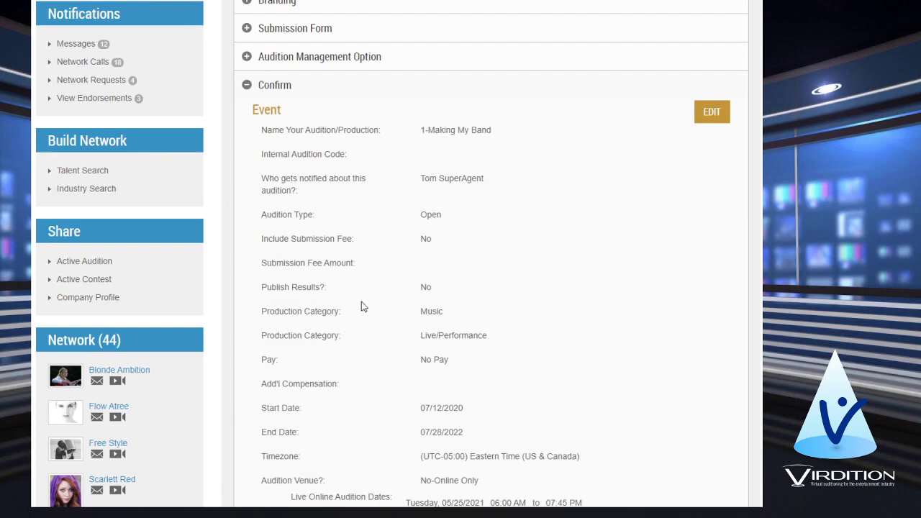
pyautogui.scroll(-5, 362, 306)
pyautogui.scroll(-6, 436, 134)
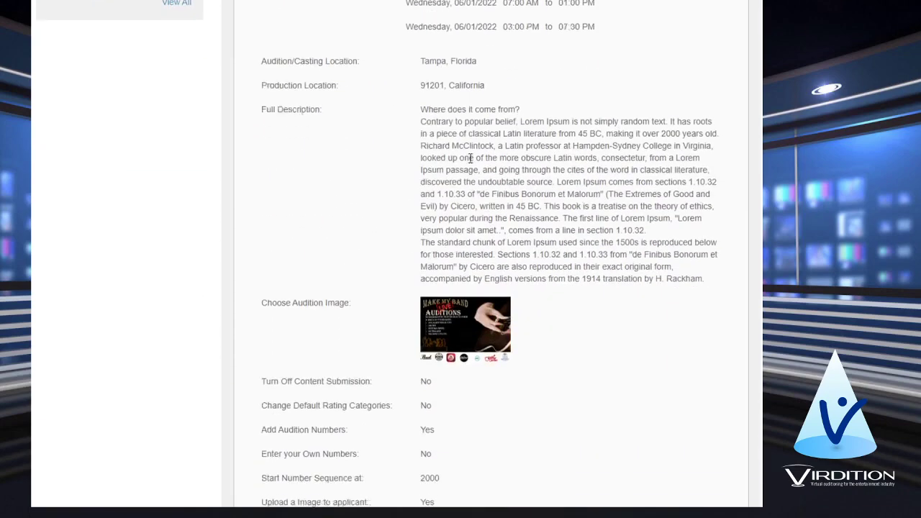
pyautogui.scroll(-3, 471, 177)
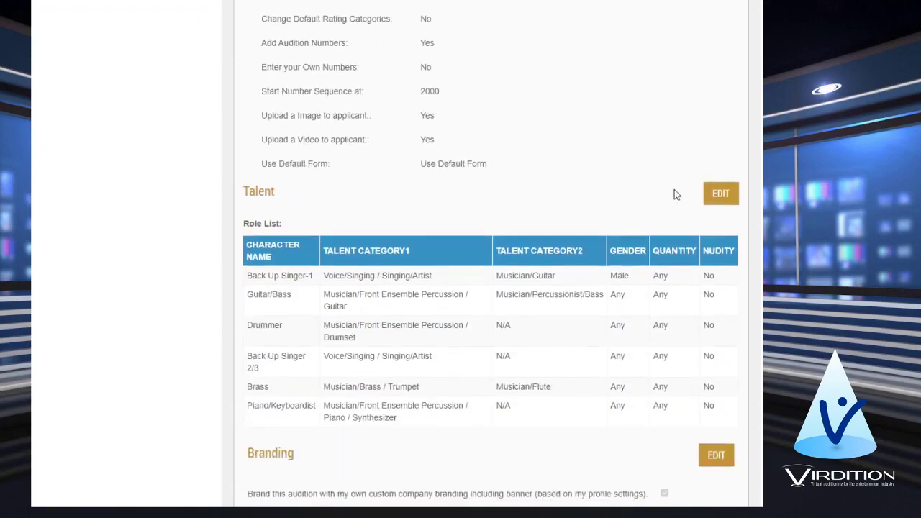
pyautogui.scroll(-1, 674, 189)
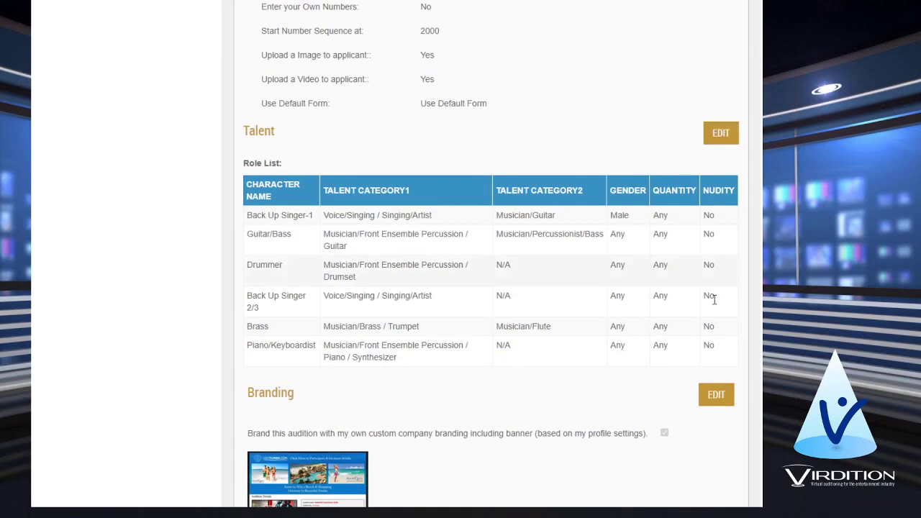
pyautogui.scroll(-4, 705, 400)
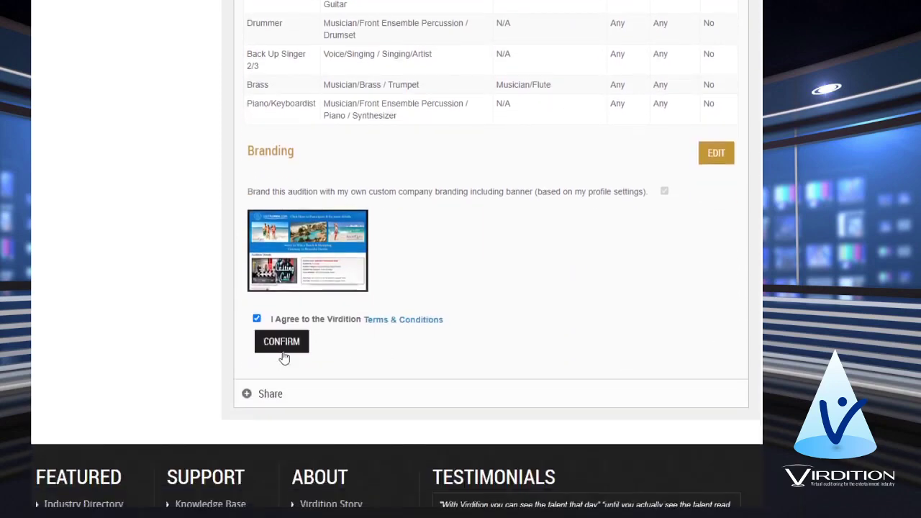
# Open the Share section and look through its options for the Virdition network, own network, social networks and HTML link
pyautogui.click(270, 395)
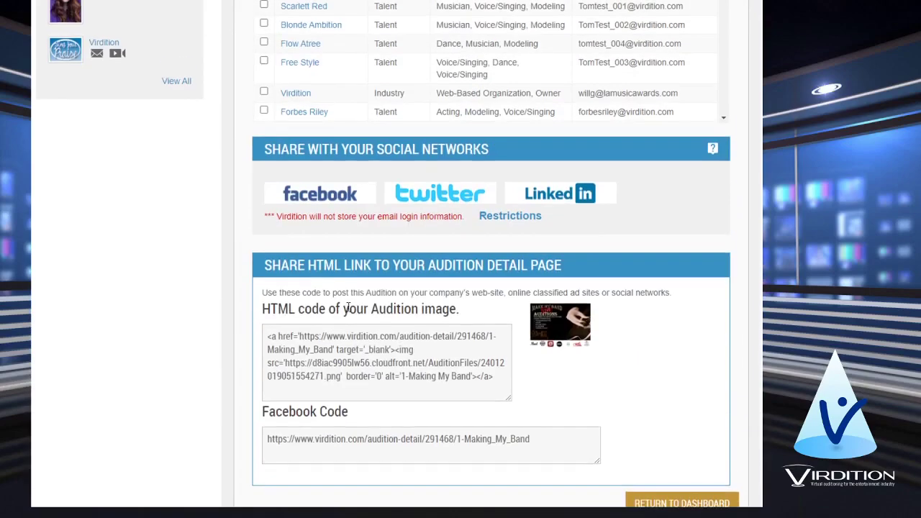
pyautogui.scroll(4, 320, 370)
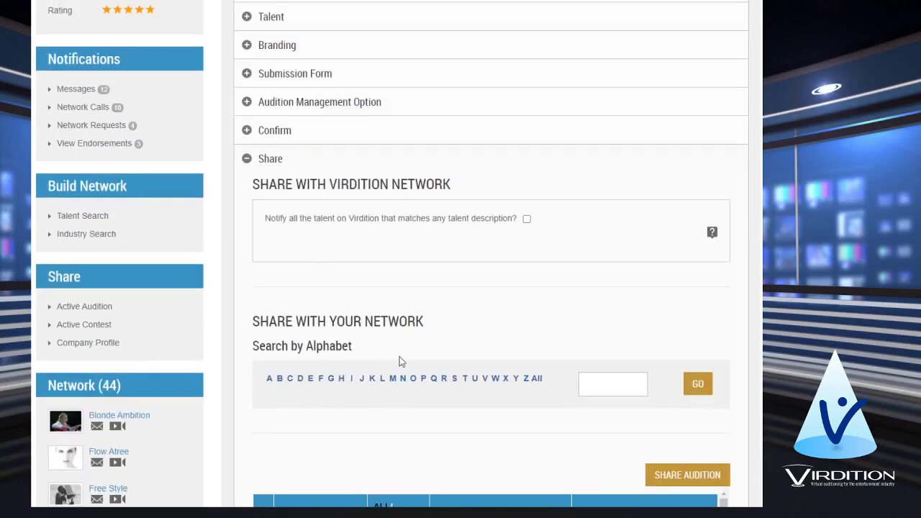
pyautogui.scroll(3, 396, 380)
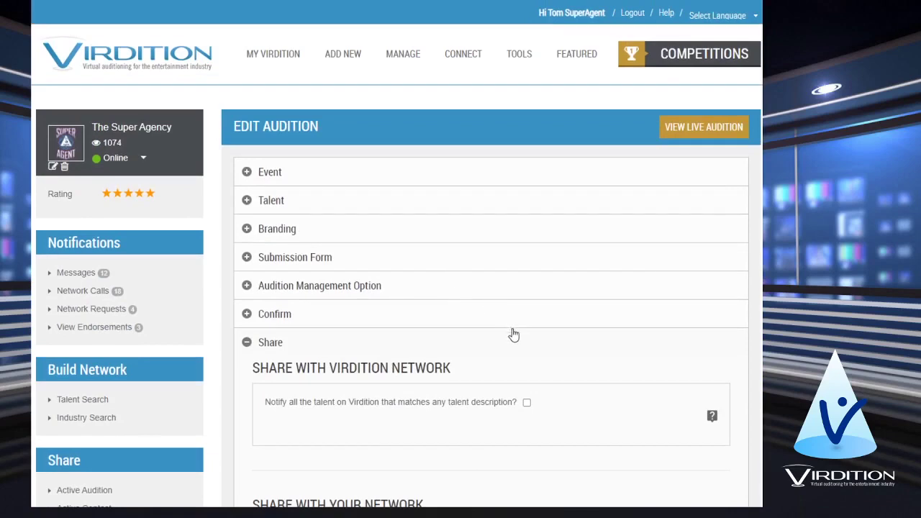
pyautogui.scroll(-2, 514, 335)
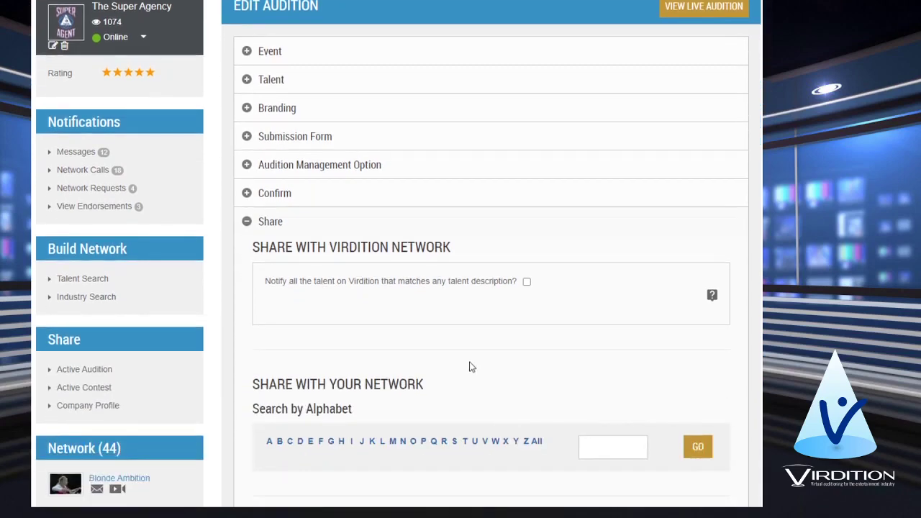
pyautogui.scroll(-3, 471, 367)
pyautogui.scroll(-1, 544, 429)
pyautogui.scroll(1, 544, 428)
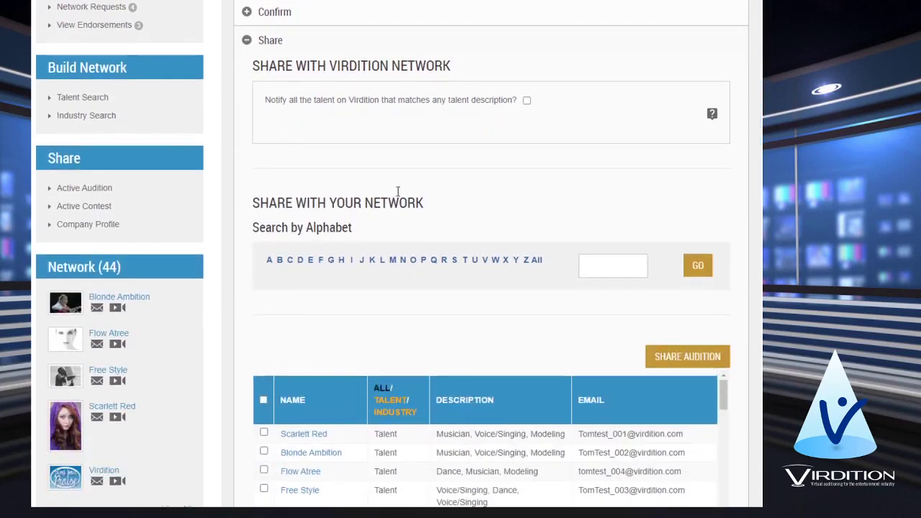
pyautogui.scroll(2, 487, 195)
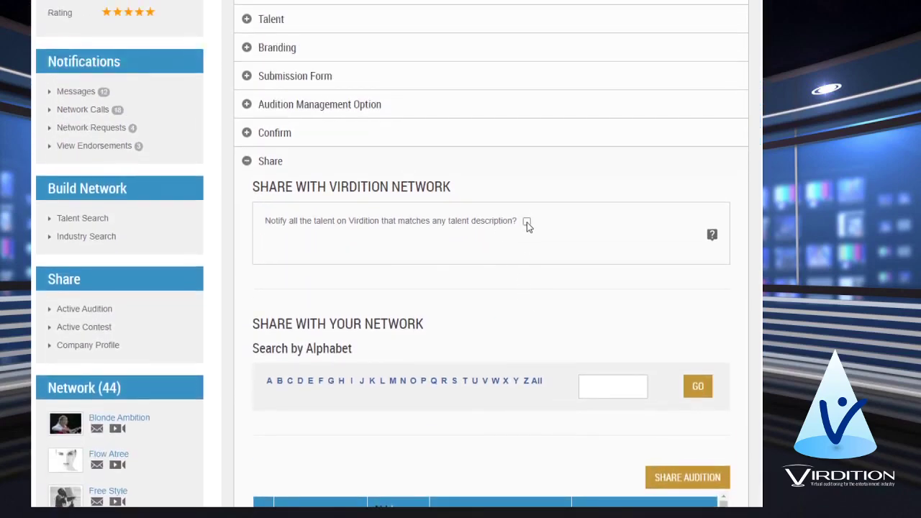
# Enable notifying all Virdition talent that matches any talent description and set the state to Georgia
pyautogui.click(527, 222)
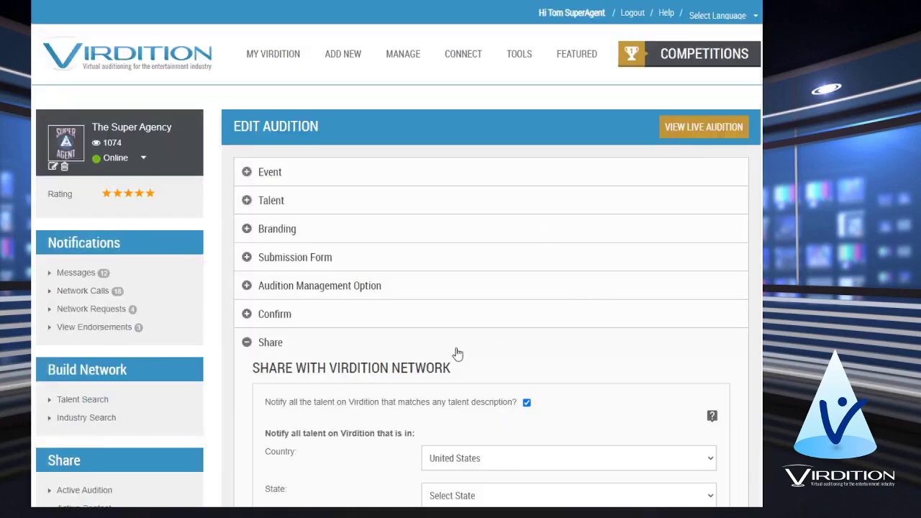
pyautogui.scroll(-5, 503, 360)
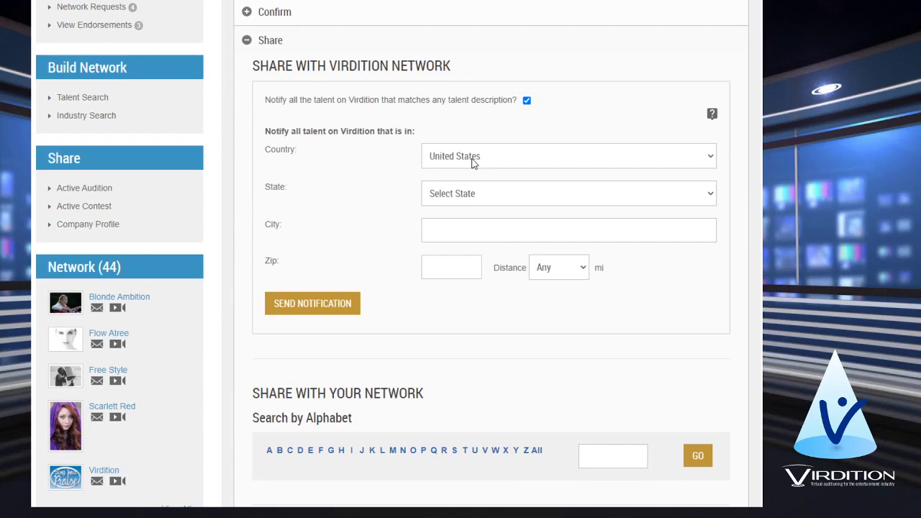
pyautogui.click(526, 197)
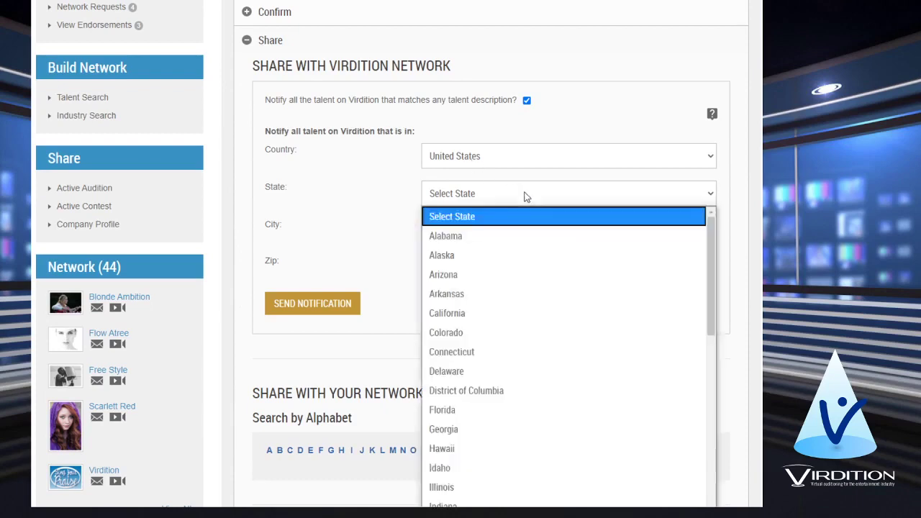
pyautogui.click(465, 430)
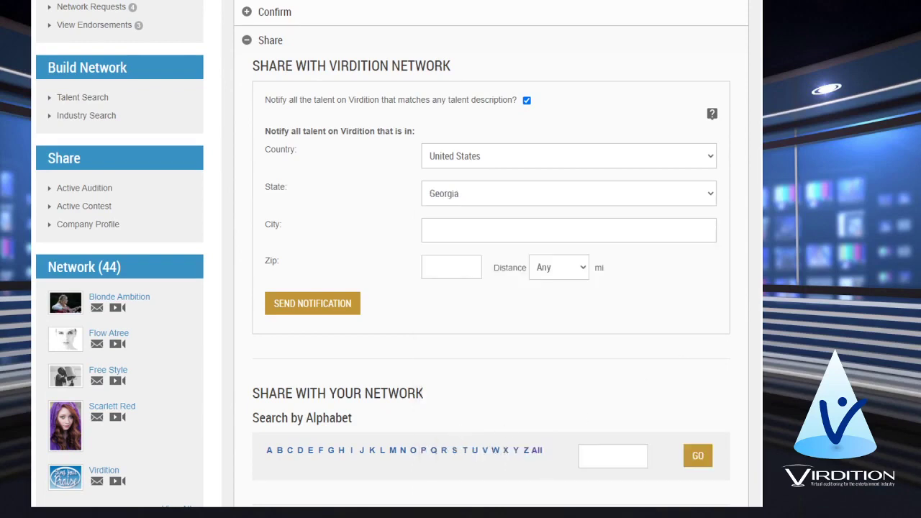
# Set the city for the talent notification to Atlanta and leave the zip code blank
pyautogui.click(442, 231)
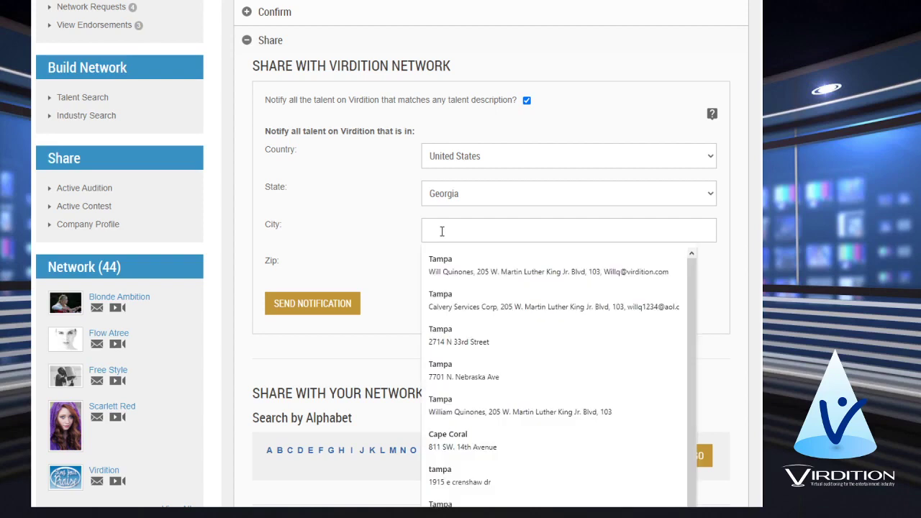
pyautogui.write('at')
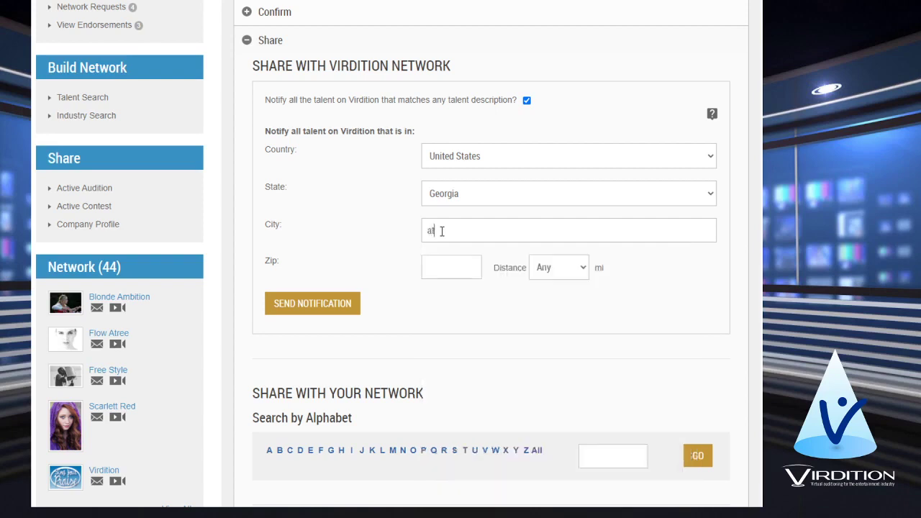
pyautogui.write('lanta')
pyautogui.rightClick(440, 234)
pyautogui.click(461, 239)
pyautogui.click(464, 268)
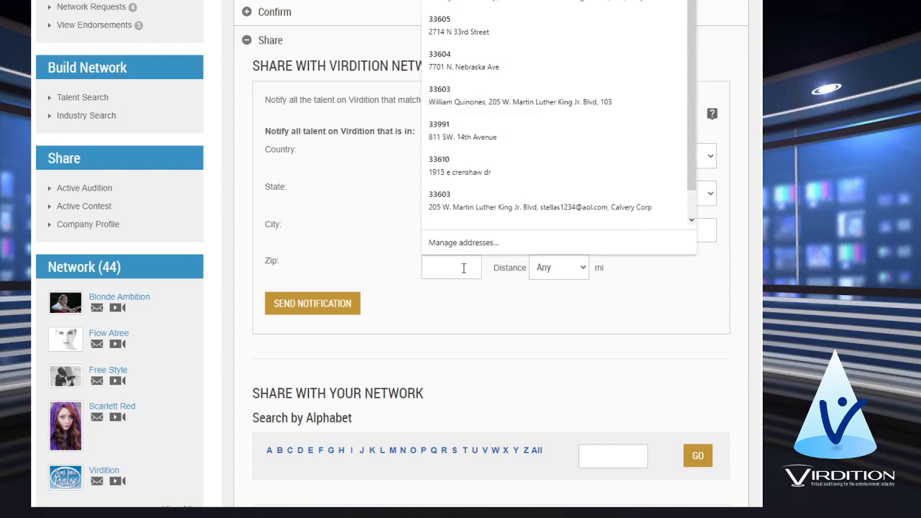
pyautogui.click(392, 245)
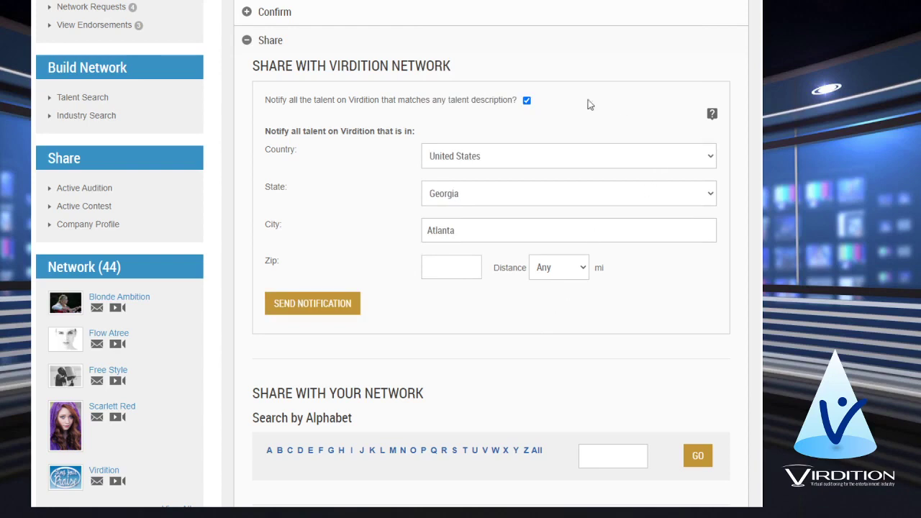
# Filter the own-network contact list to Talent only and select all listed contacts for sharing the audition
pyautogui.click(247, 42)
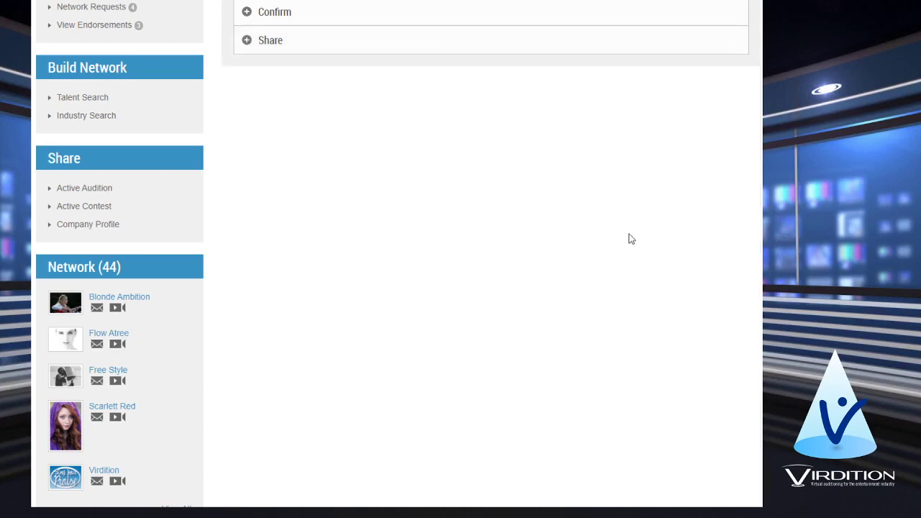
pyautogui.click(247, 42)
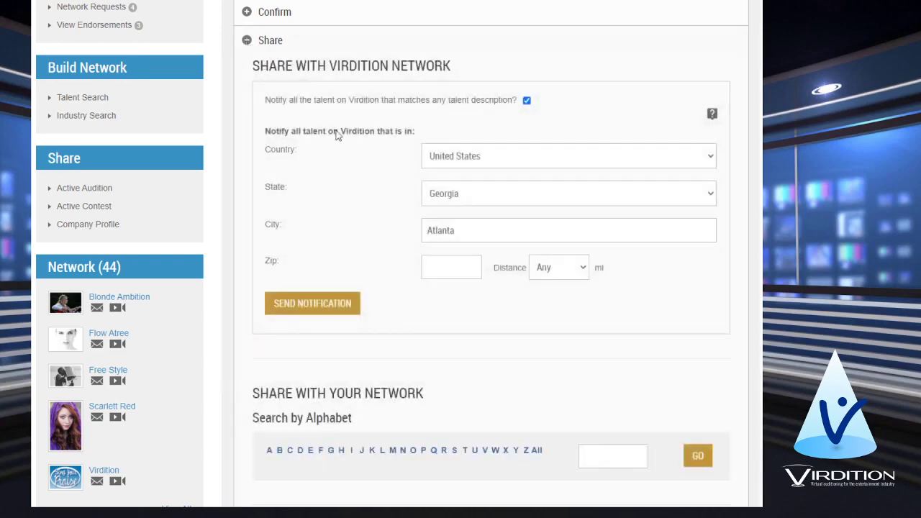
pyautogui.scroll(-5, 475, 346)
pyautogui.scroll(-3, 410, 329)
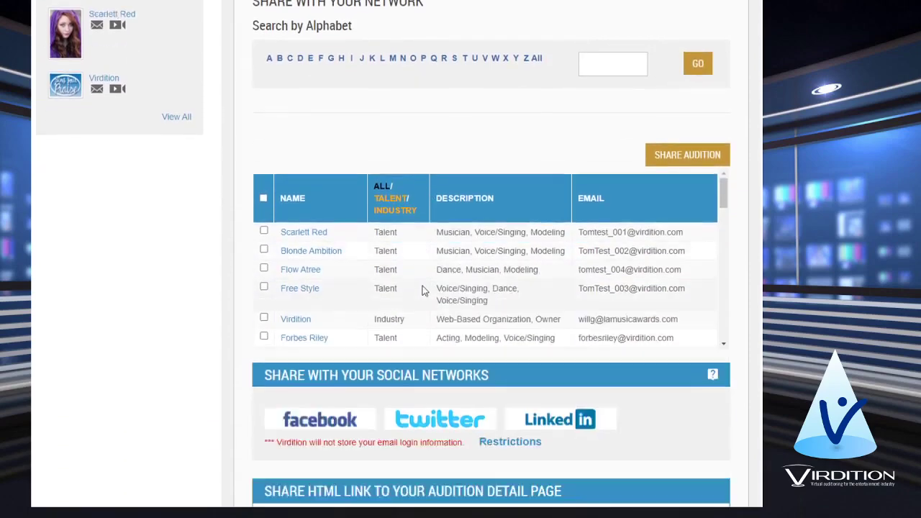
pyautogui.scroll(2, 381, 158)
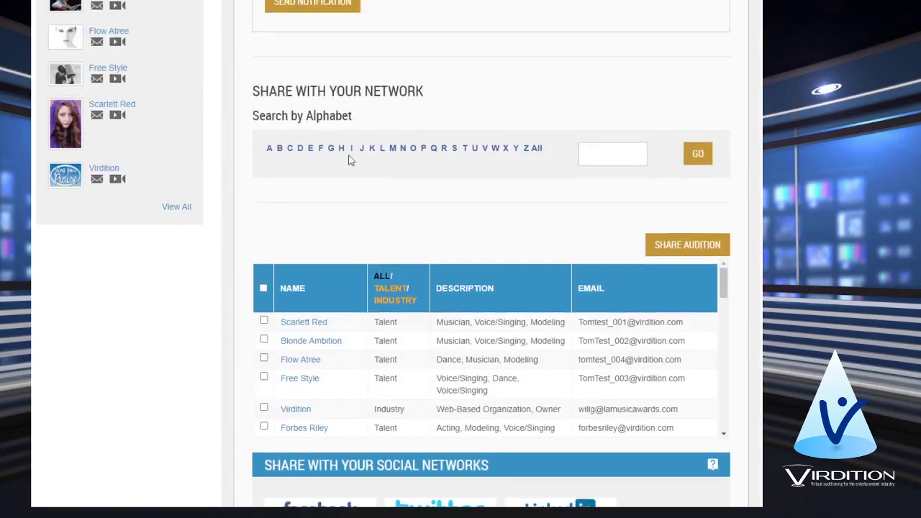
pyautogui.click(393, 292)
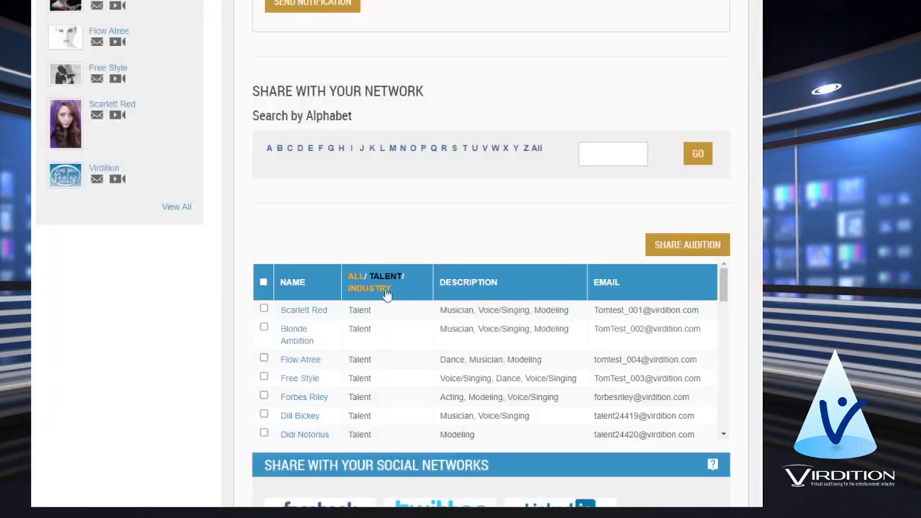
pyautogui.click(263, 282)
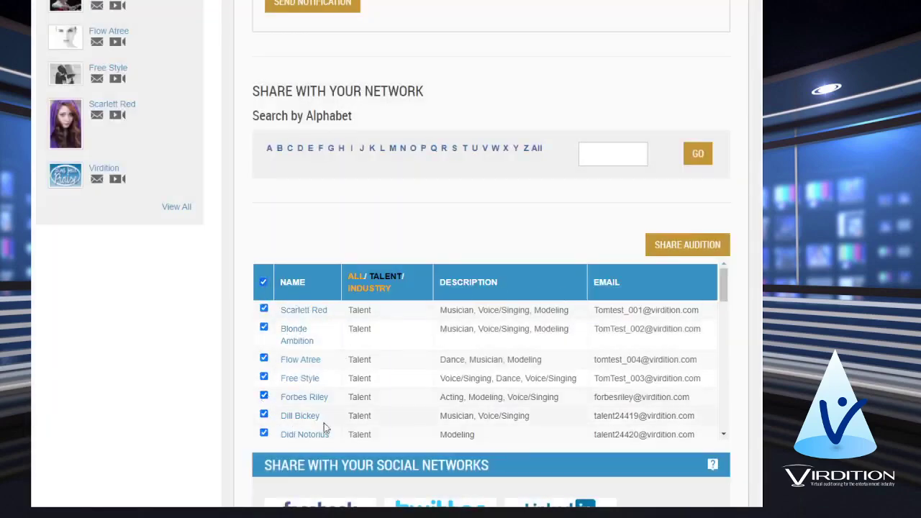
pyautogui.scroll(-5, 346, 427)
pyautogui.scroll(5, 467, 382)
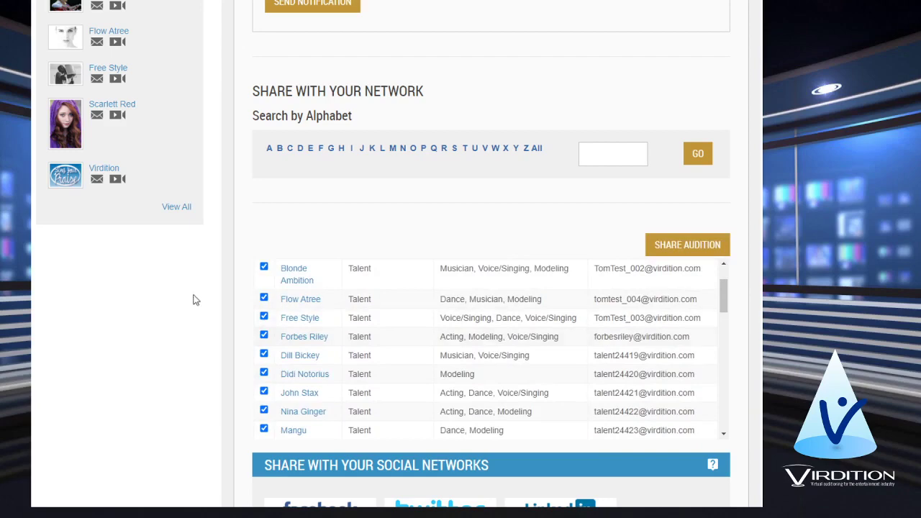
# Select the full HTML code of the audition image in the section for sharing the audition detail page
pyautogui.scroll(4, 193, 317)
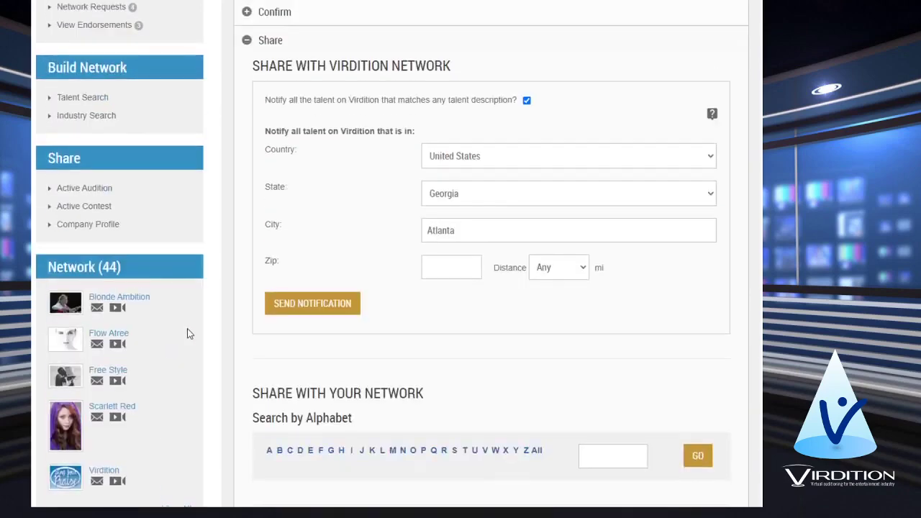
pyautogui.scroll(2, 176, 342)
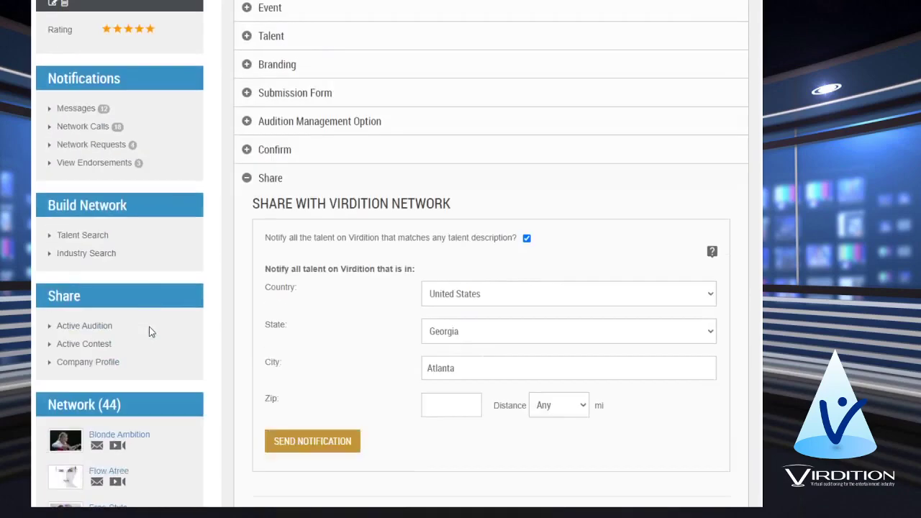
pyautogui.scroll(1, 149, 331)
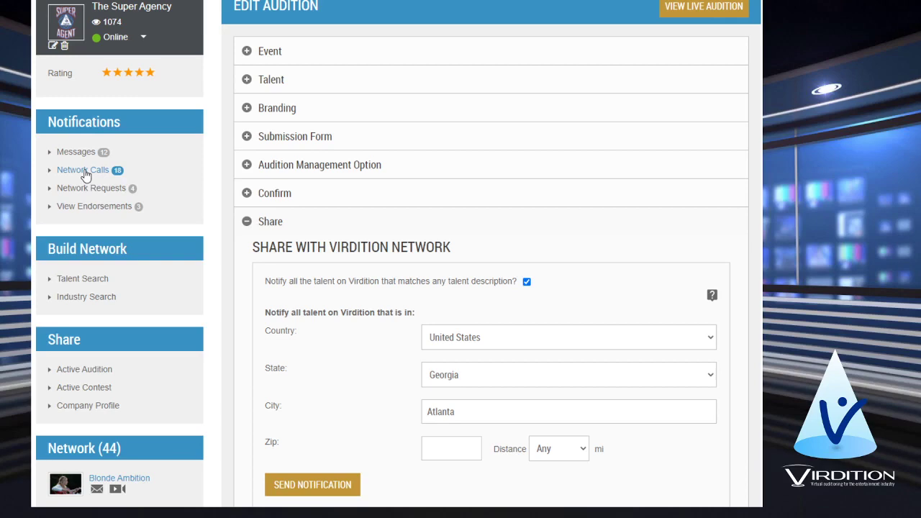
pyautogui.scroll(-5, 397, 270)
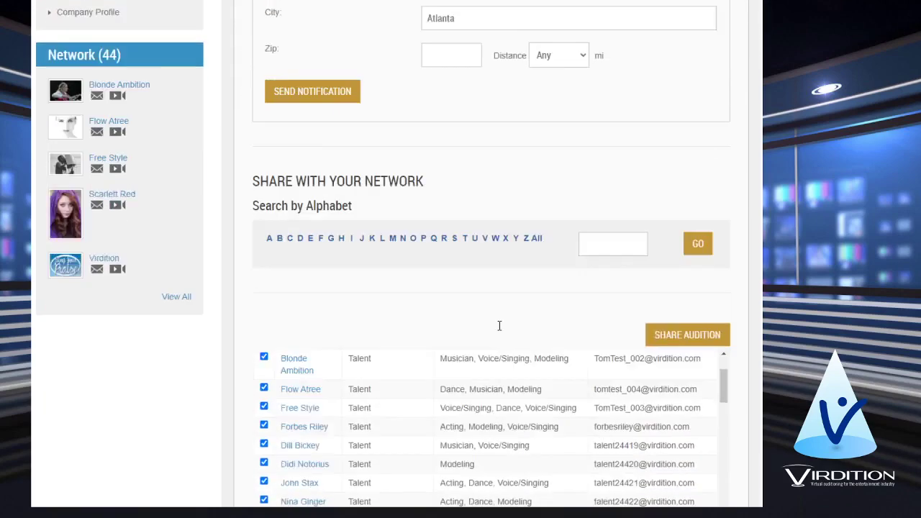
pyautogui.scroll(-4, 500, 326)
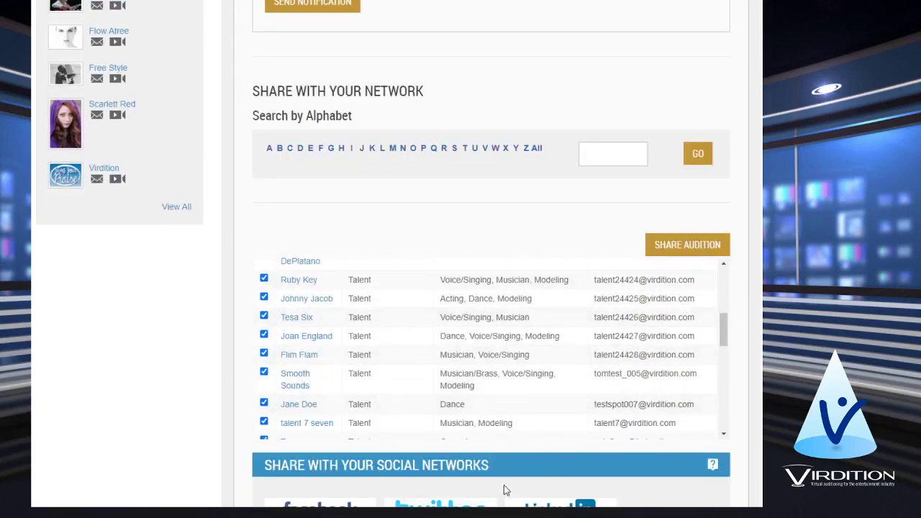
pyautogui.scroll(-2, 504, 490)
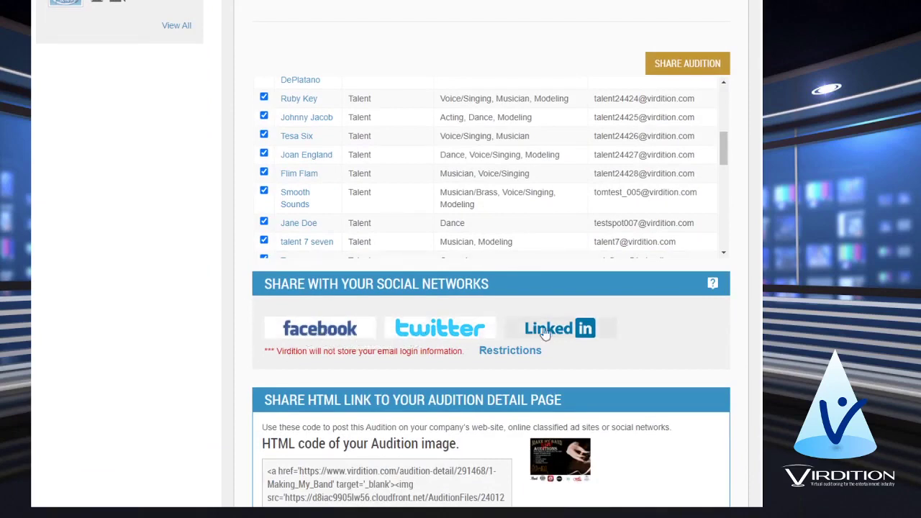
pyautogui.scroll(-1, 330, 402)
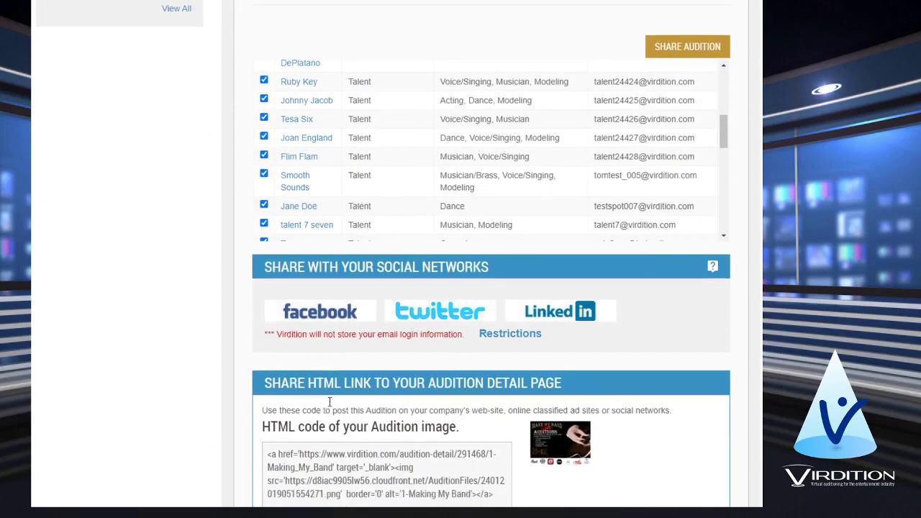
pyautogui.scroll(-1, 330, 401)
pyautogui.click(502, 393)
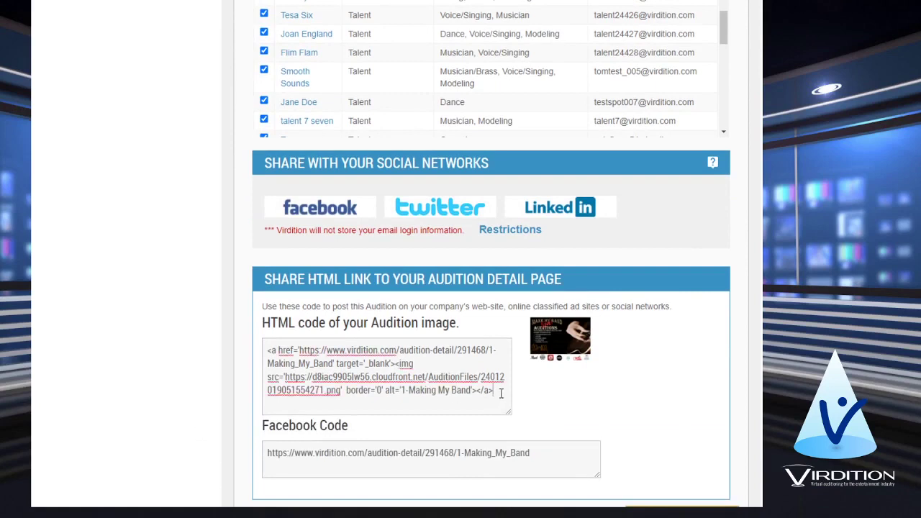
pyautogui.moveTo(501, 393); pyautogui.dragTo(245, 317)
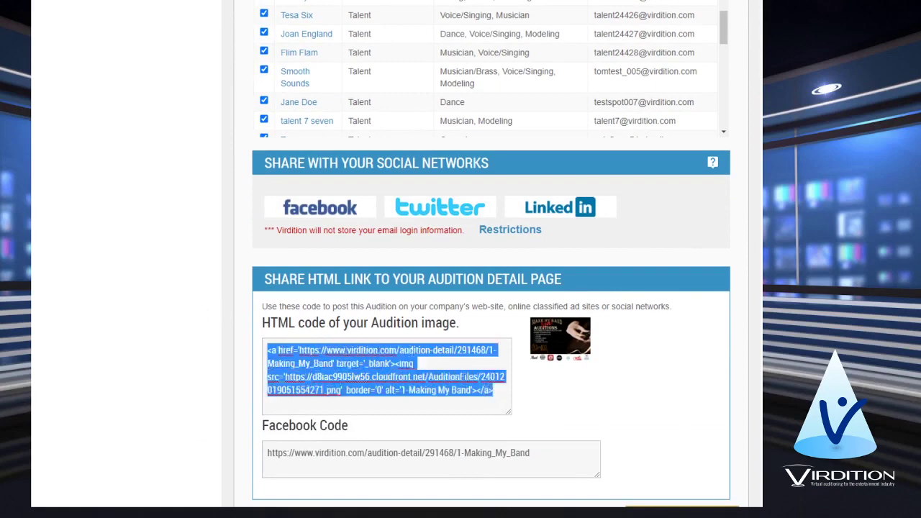